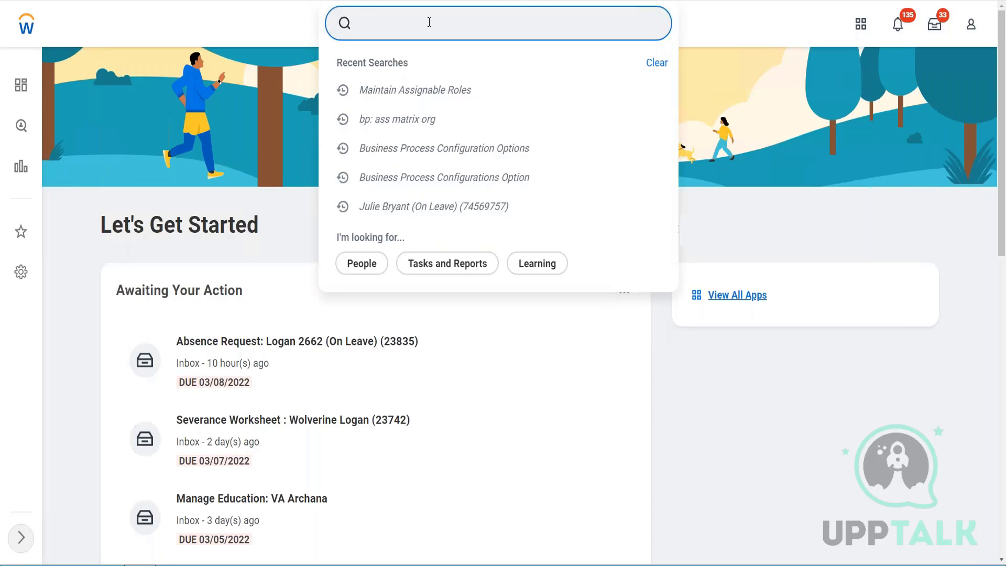
Search for the Start Proxy task and open it
click(767, 91)
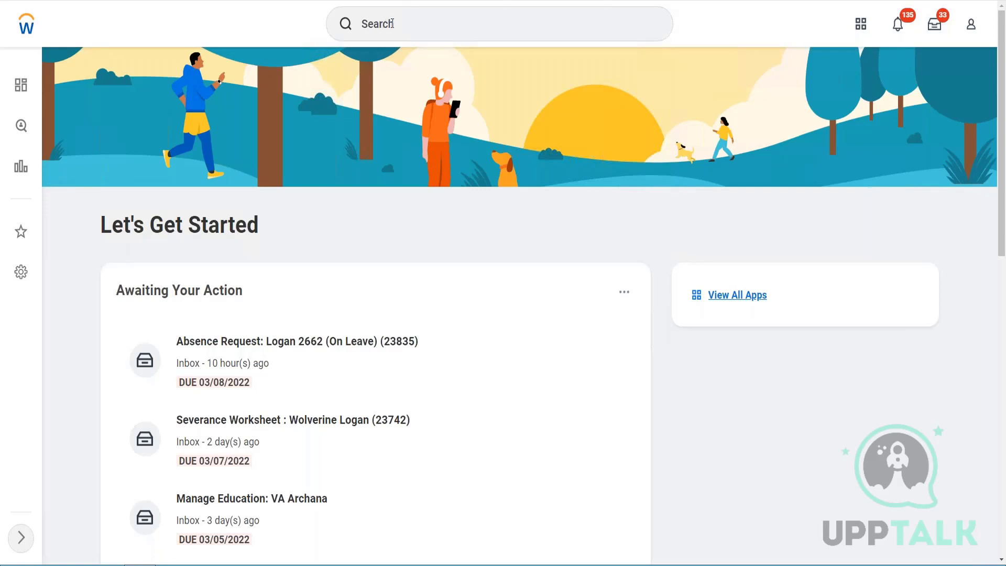
click(392, 24)
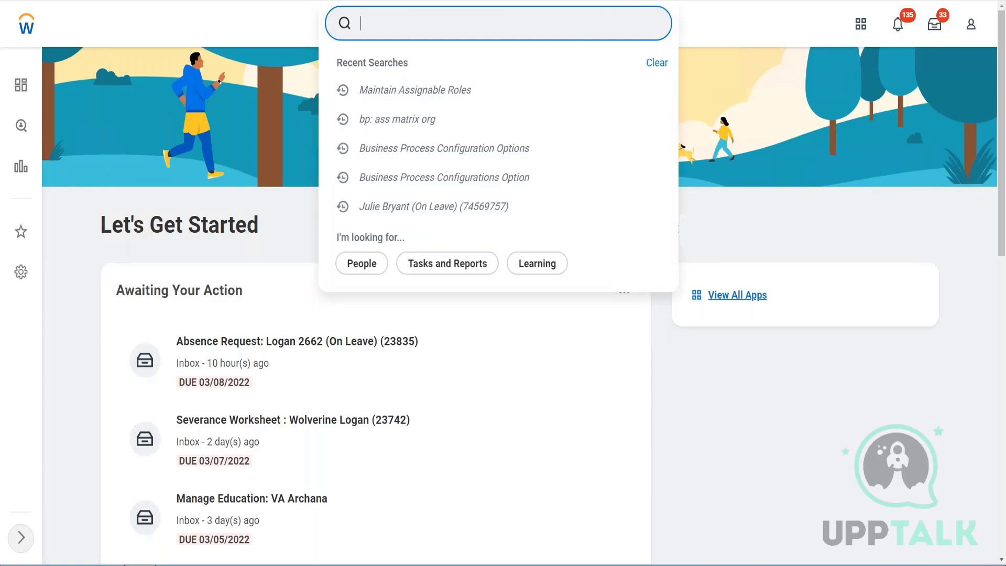
text(start)
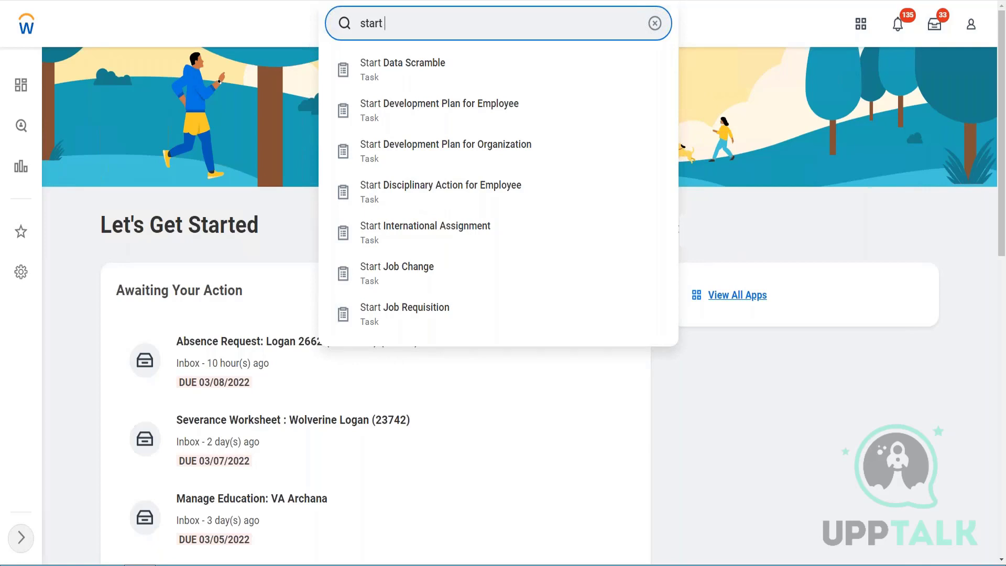
text(proxy)
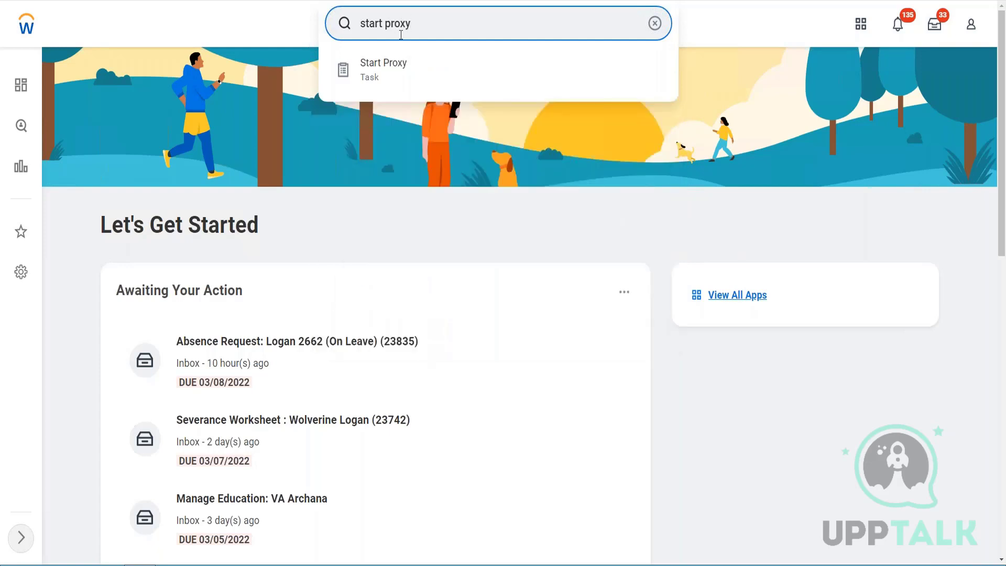
click(403, 75)
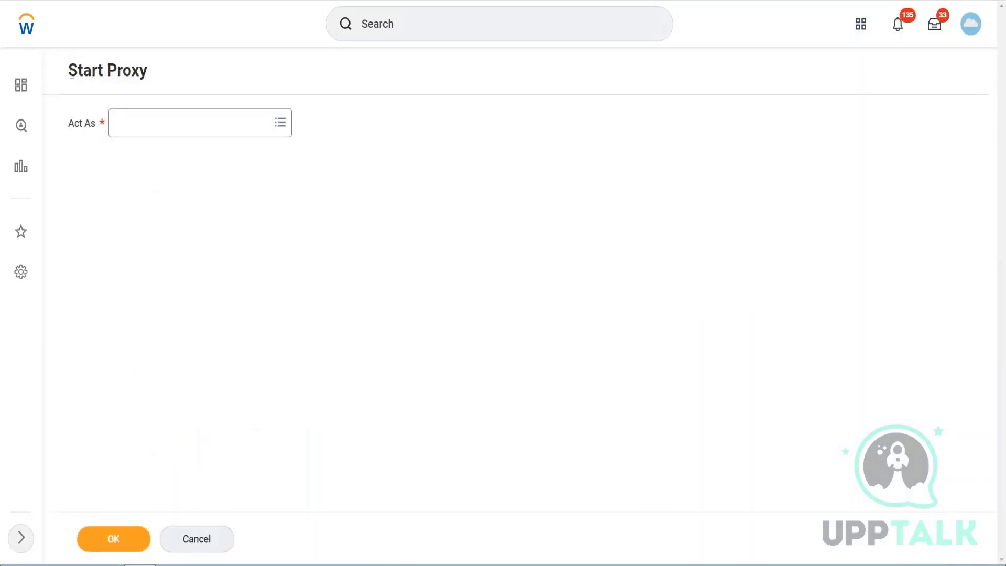
Enter the worker's user name as the account to act as and start the proxy session
click(153, 124)
text(lmcneil)
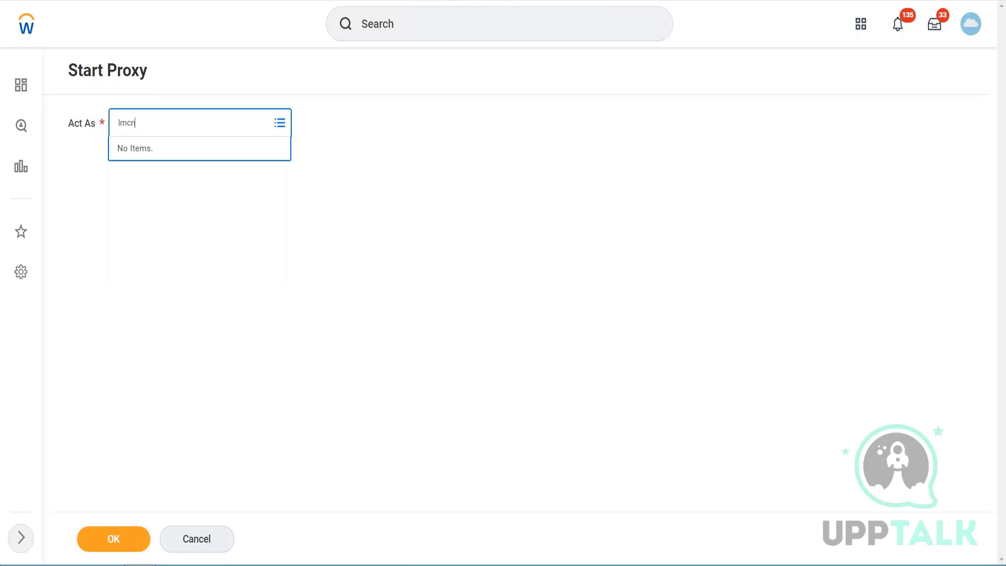
key(Return)
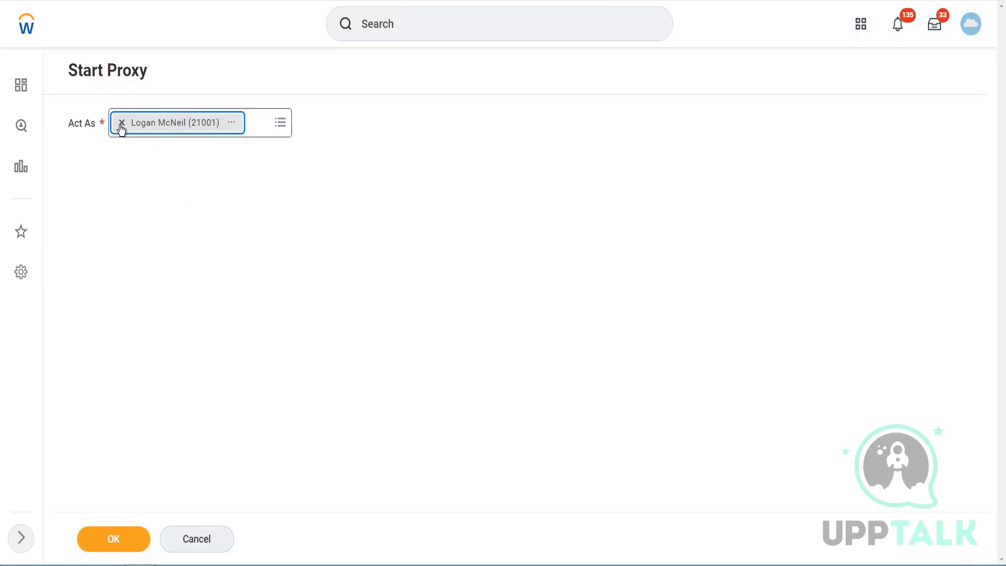
click(121, 124)
text(lmcneil)
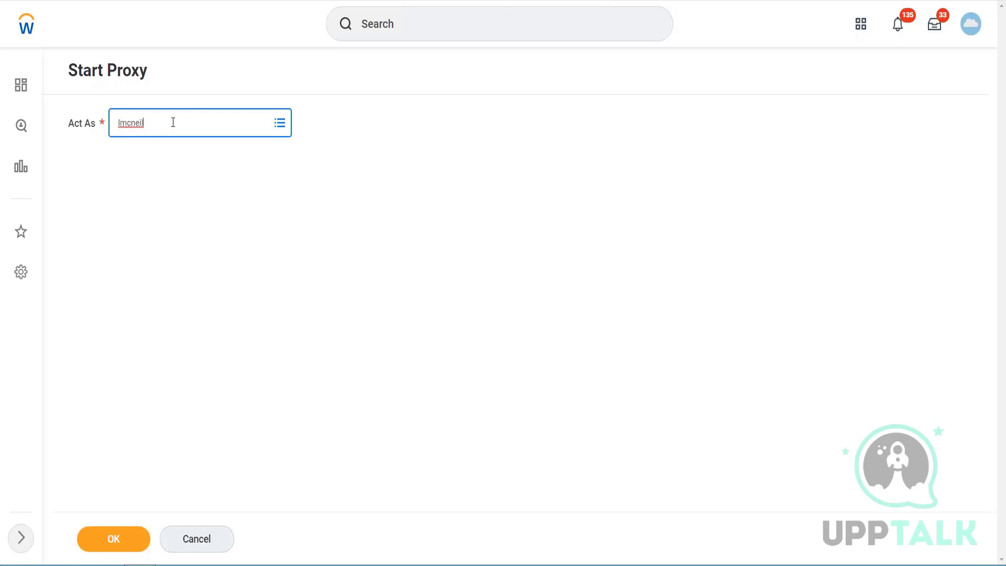
key(Return)
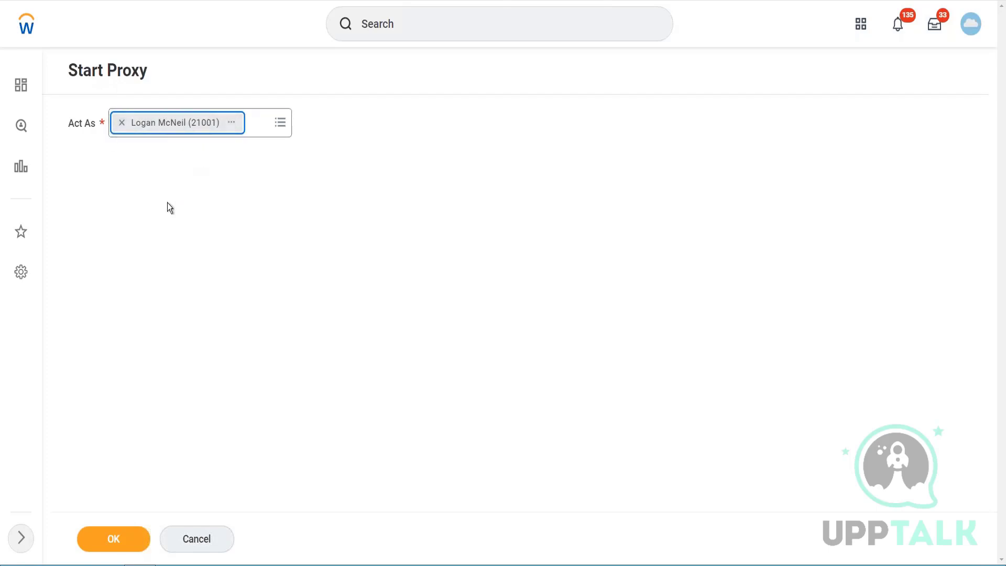
click(113, 543)
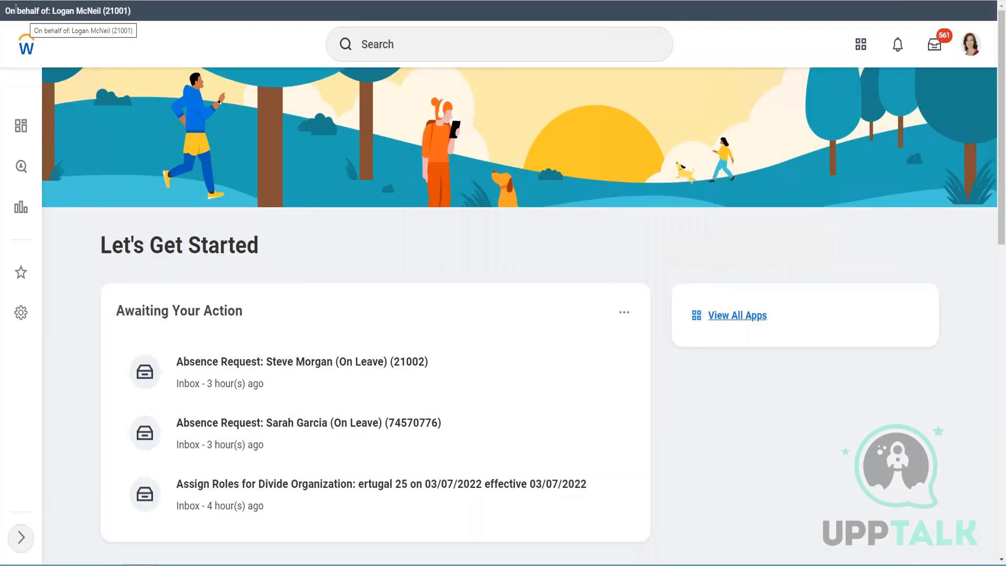
Check the on-behalf-of banner and the profile menu of the proxied account
drag(5, 11, 92, 12)
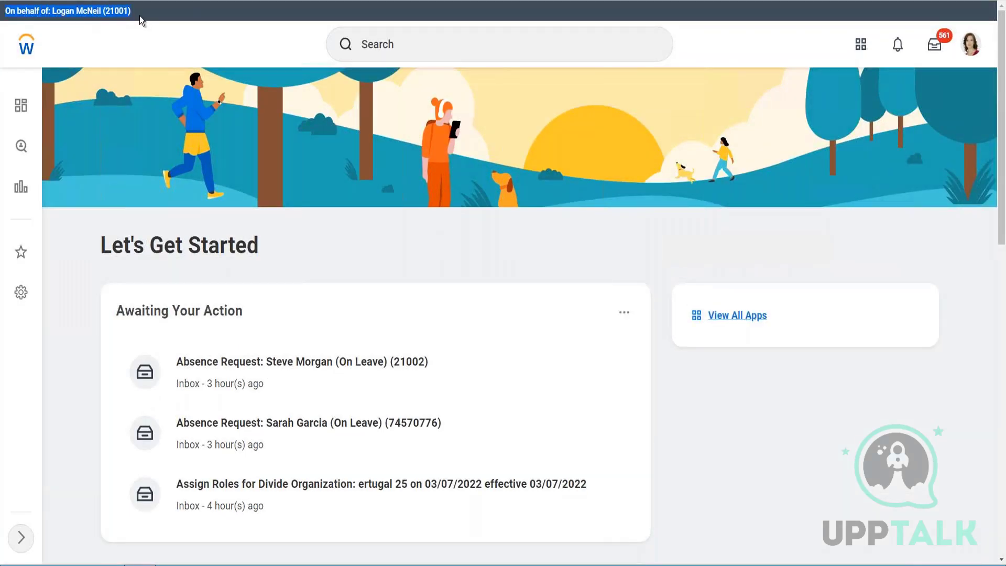
click(136, 11)
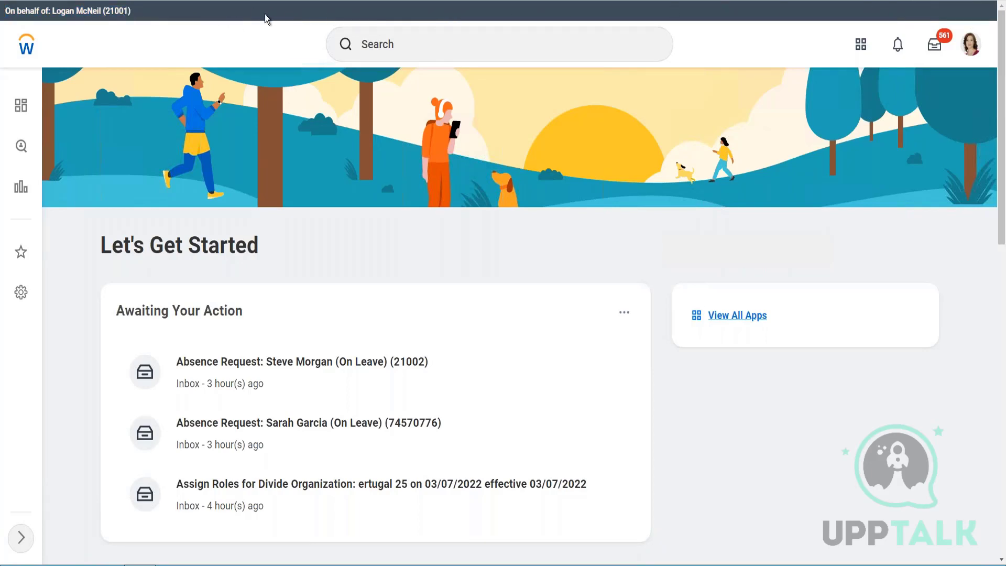
click(973, 50)
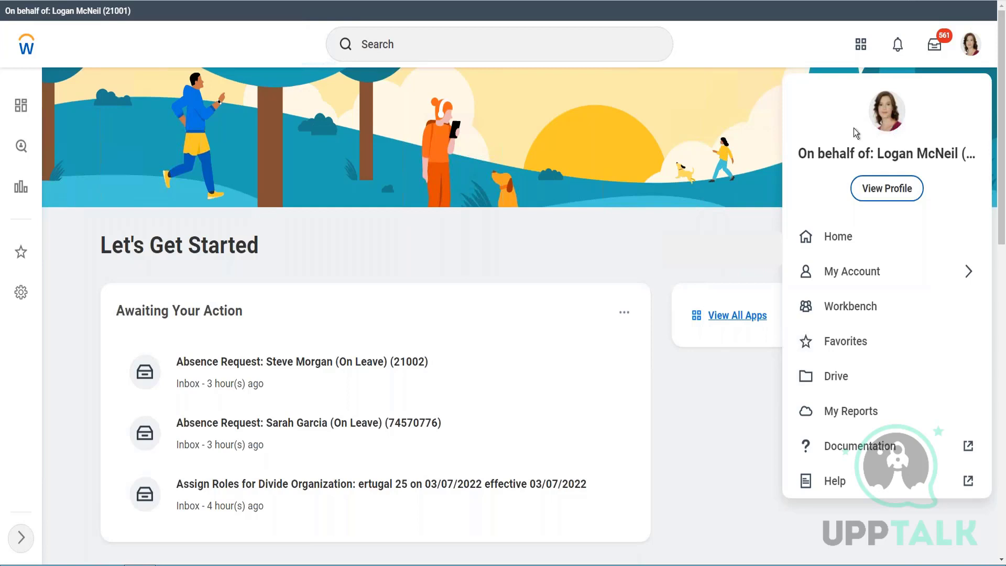
click(703, 126)
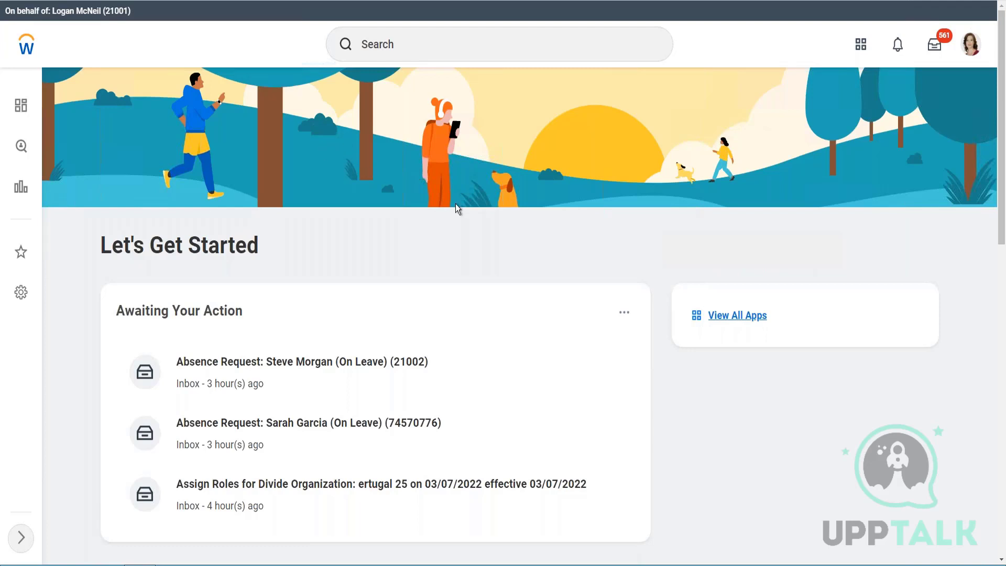
click(976, 48)
click(614, 143)
click(404, 42)
click(725, 120)
click(972, 49)
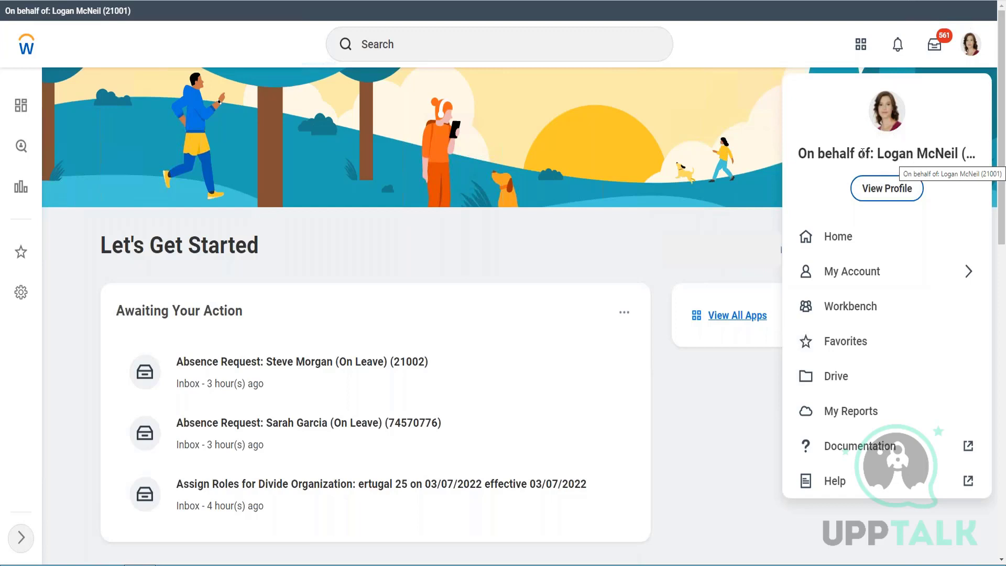
click(687, 134)
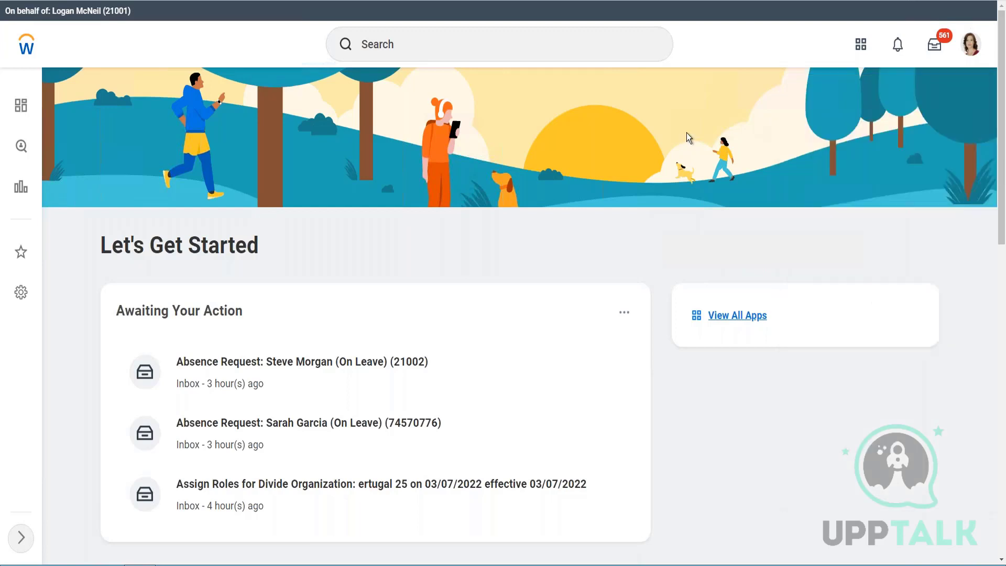
click(420, 50)
text(start proxy)
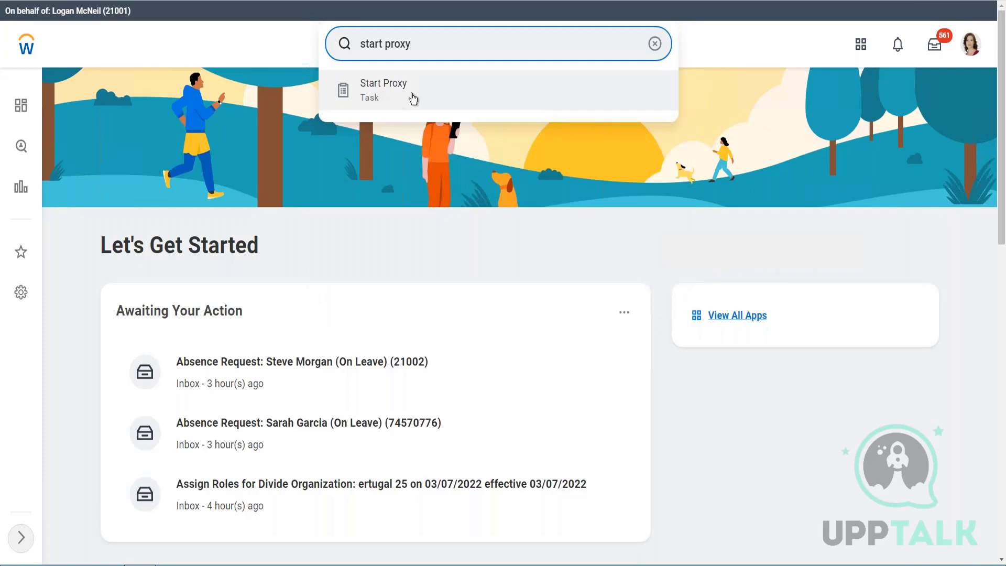
click(523, 172)
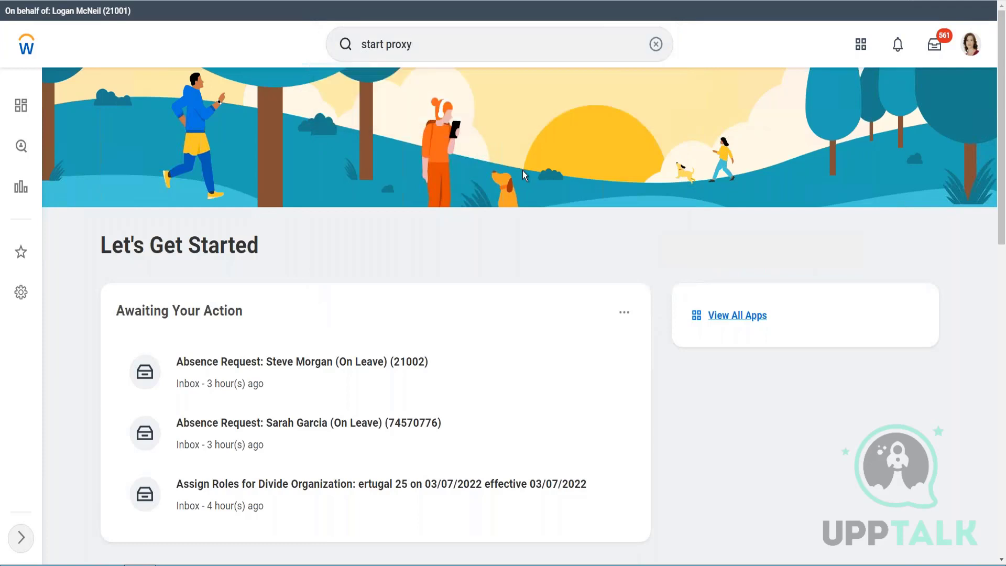
click(428, 48)
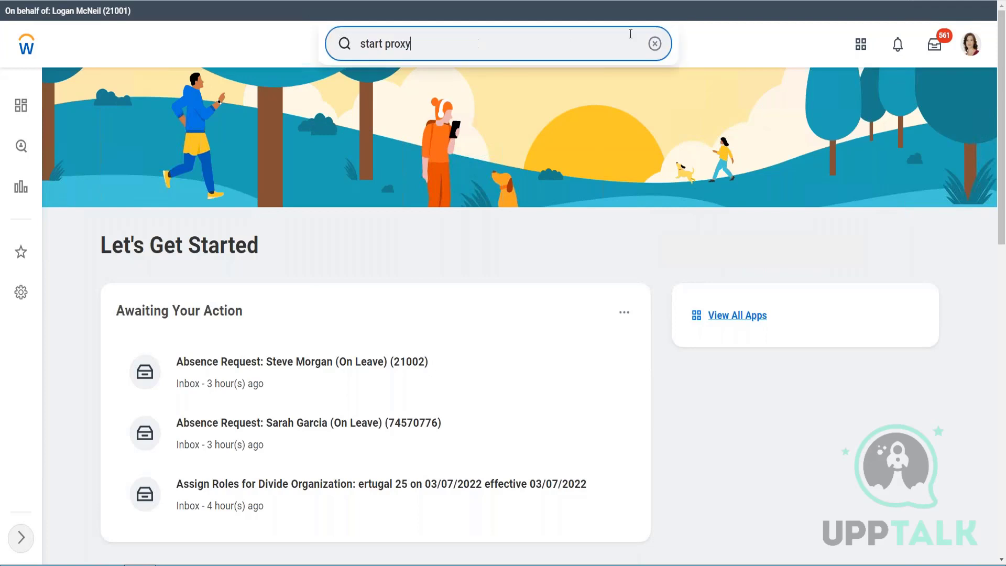
click(649, 46)
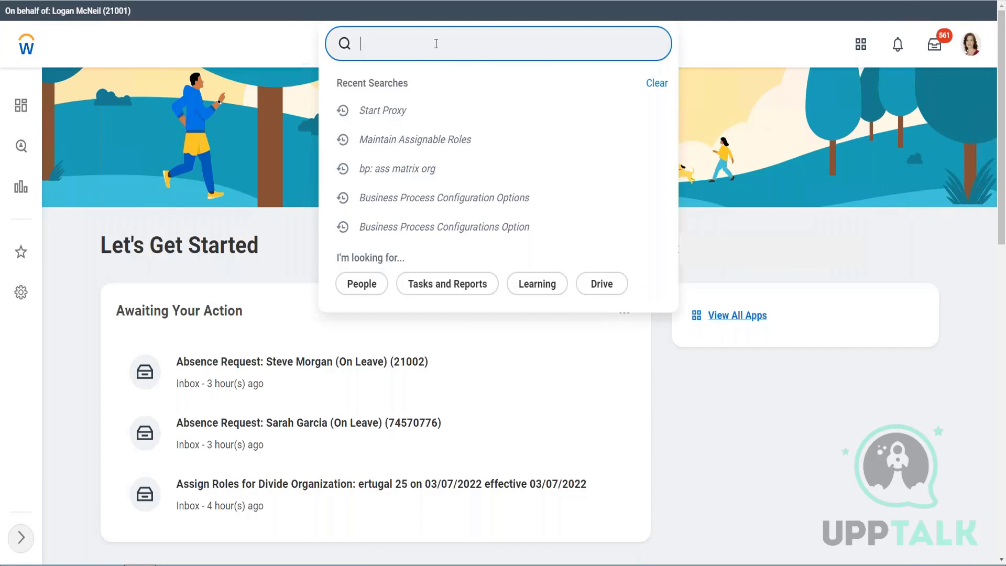
Try to find a worker by full name, using two different names
text(anthony rizzo)
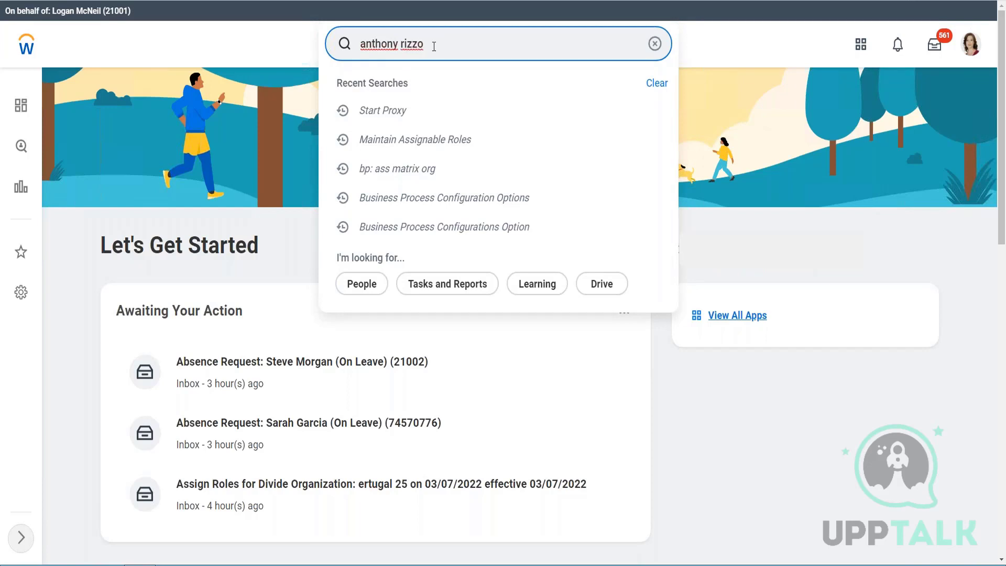
key(Return)
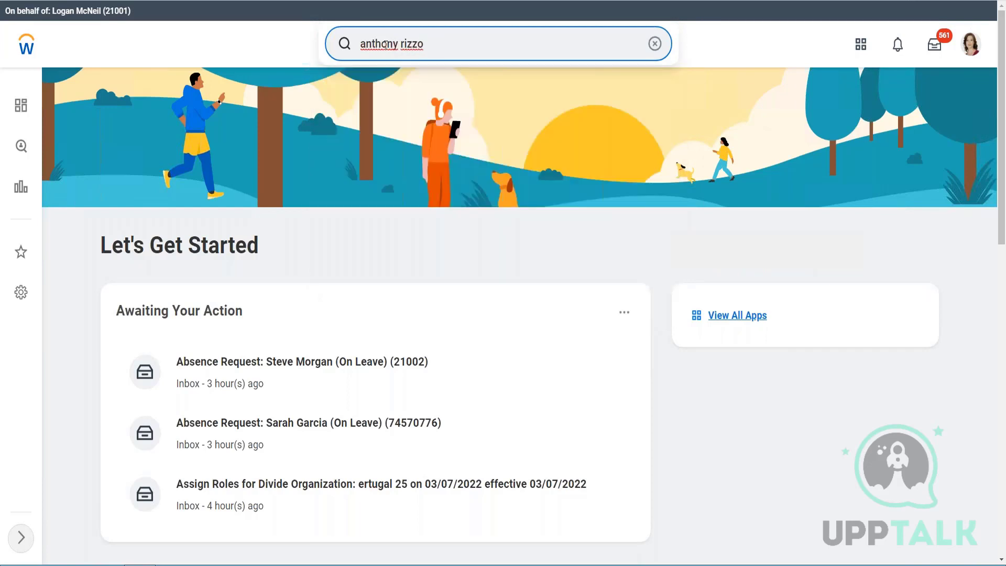
drag(433, 43, 357, 47)
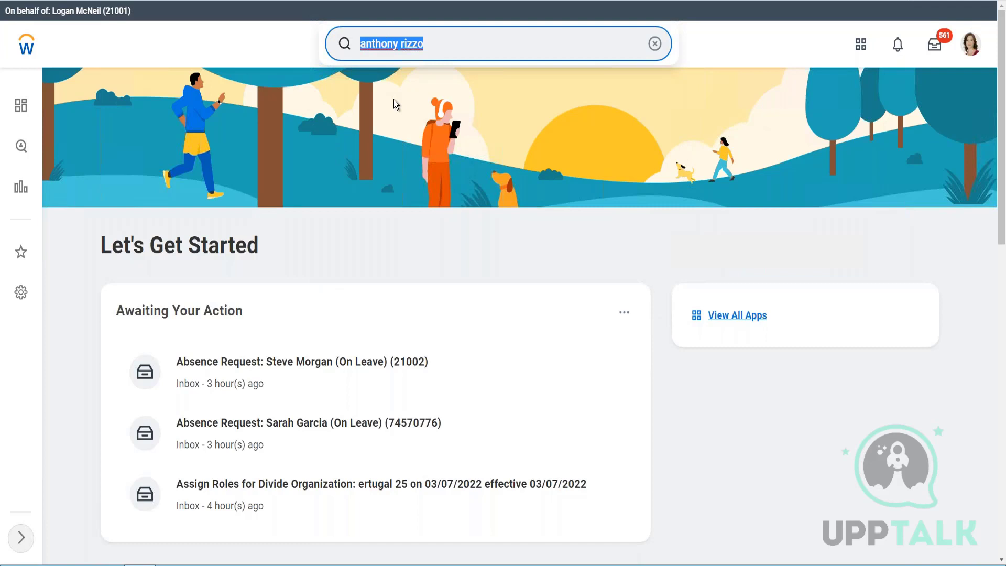
text(jack )
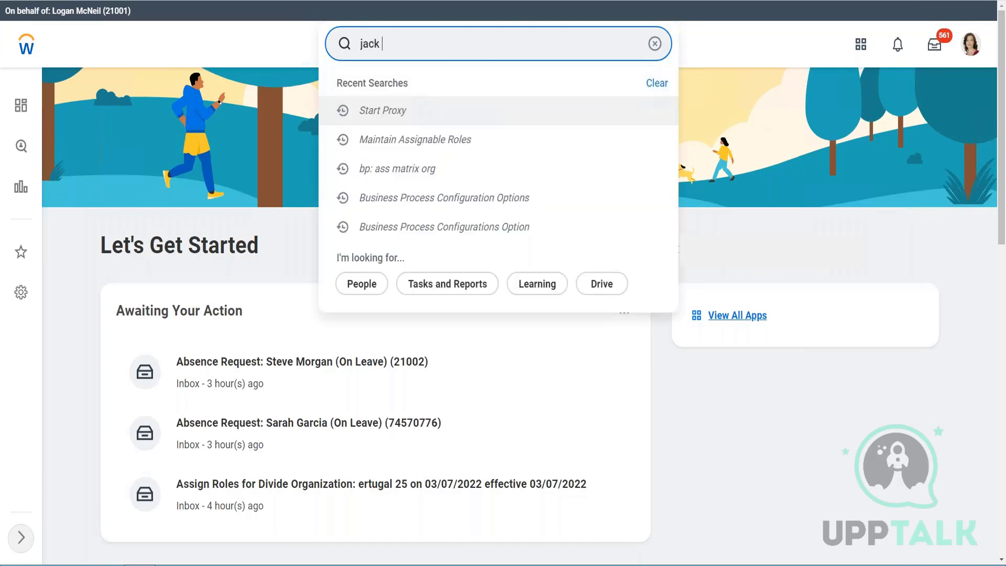
text(taylor)
key(Return)
key(ctrl+a)
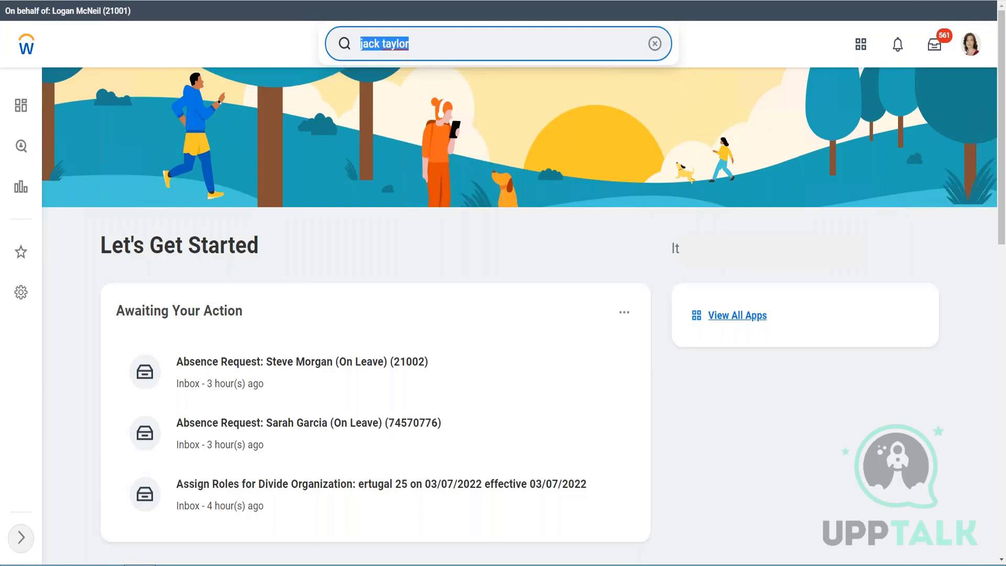
Search by first name with the "worker:" prefix, open the Customer Service Associate in Test Hire Sup org, and review the job details
text(worker: jack)
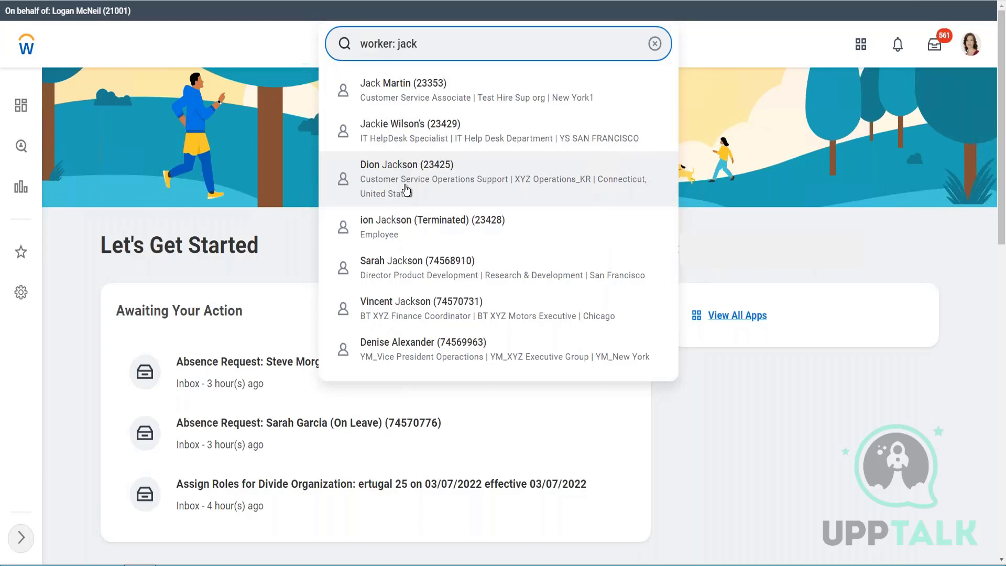
click(397, 93)
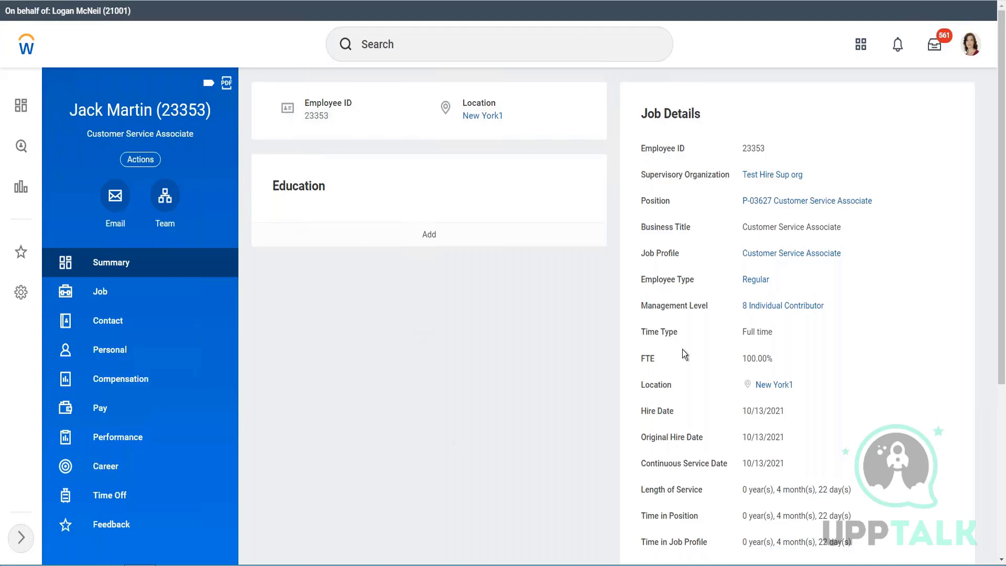
scroll(935, 354, down, 1)
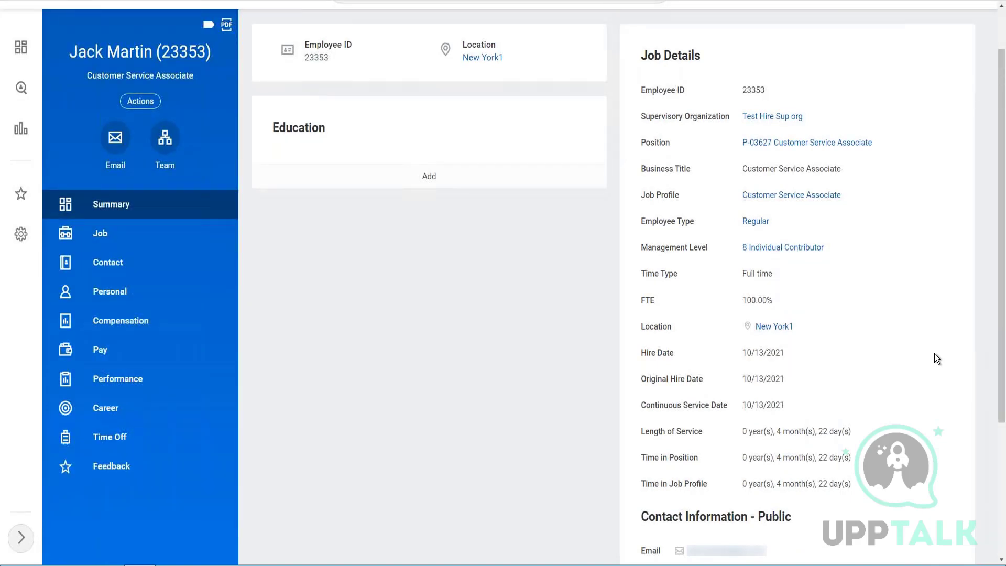
scroll(832, 350, down, 2)
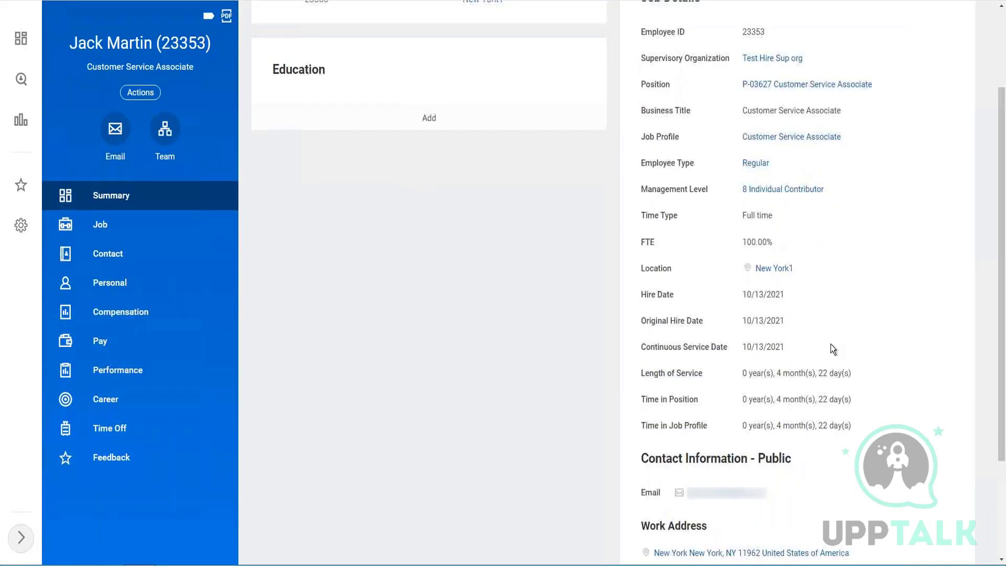
scroll(319, 318, up, 3)
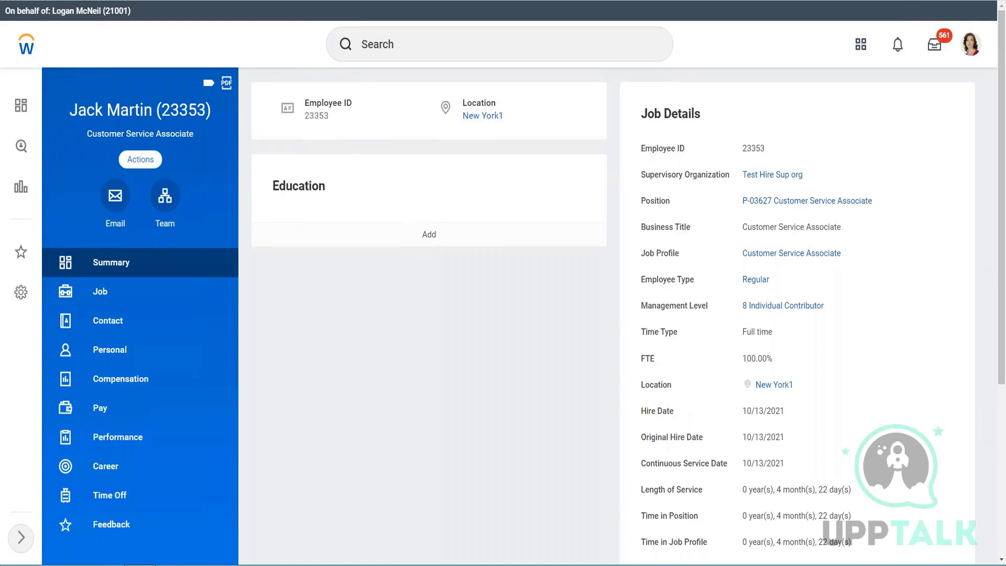
Examine the Organization actions available for the Customer Service Associate's worker record
click(140, 159)
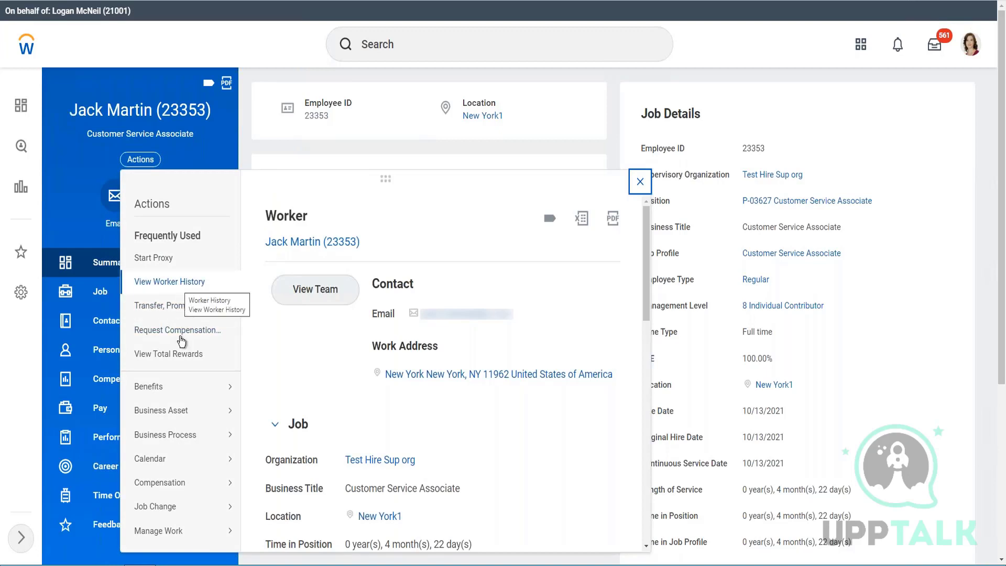
scroll(183, 343, down, 2)
mouse_move(168, 443)
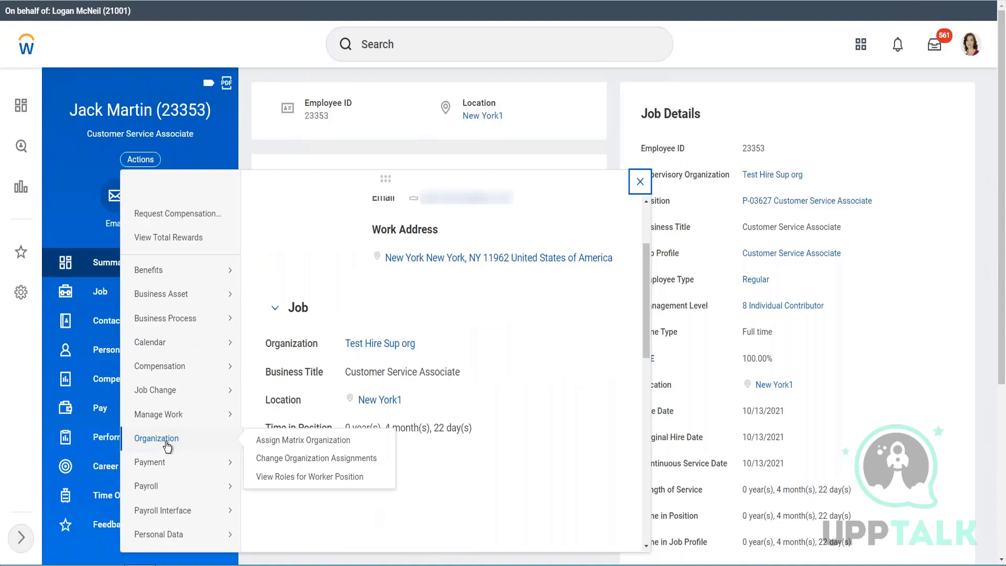
click(168, 446)
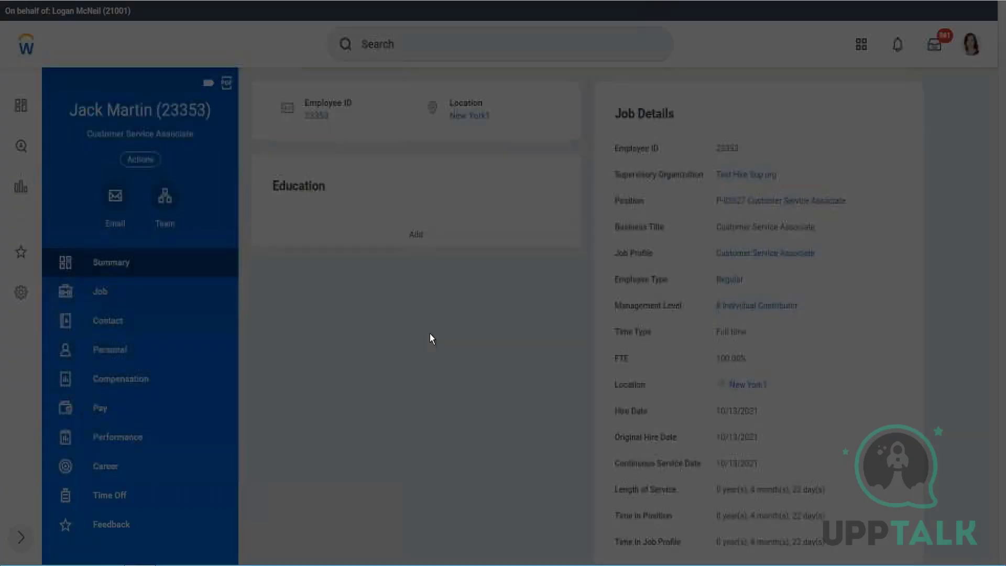
click(461, 297)
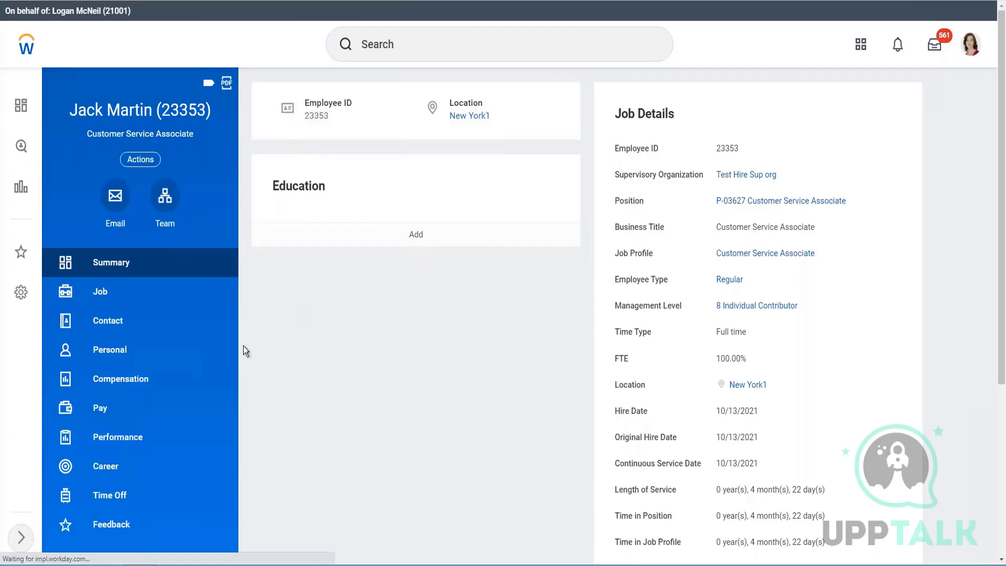
scroll(168, 438, down, 2)
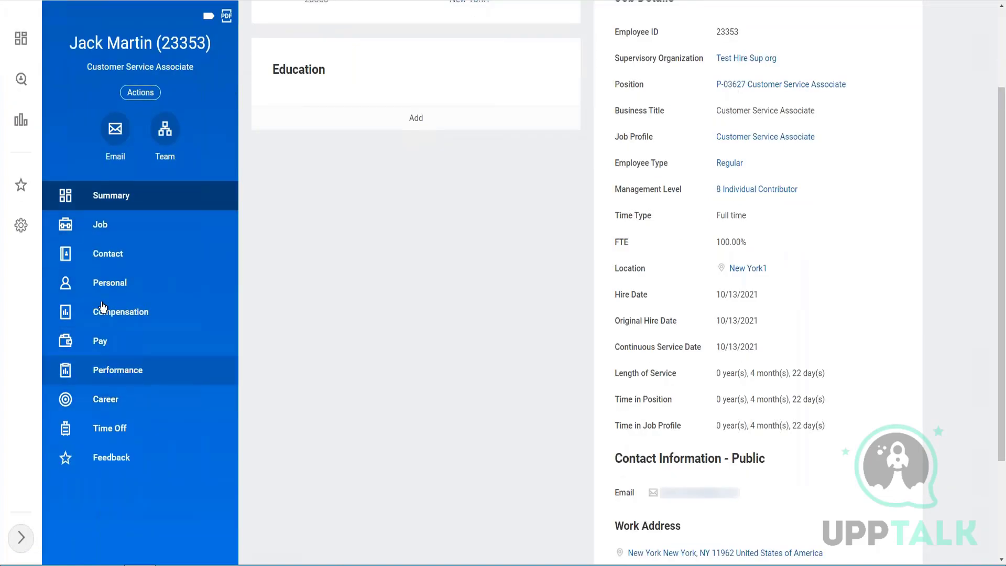
Review the Customer Service Associate's job details and open the supervisory organization Test Hire Sup org
click(105, 206)
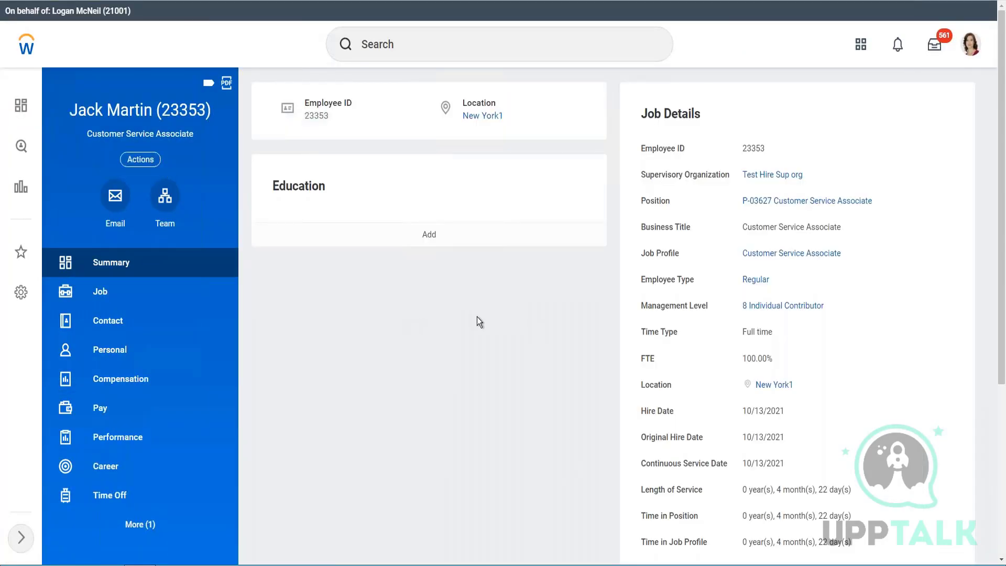
scroll(455, 317, down, 2)
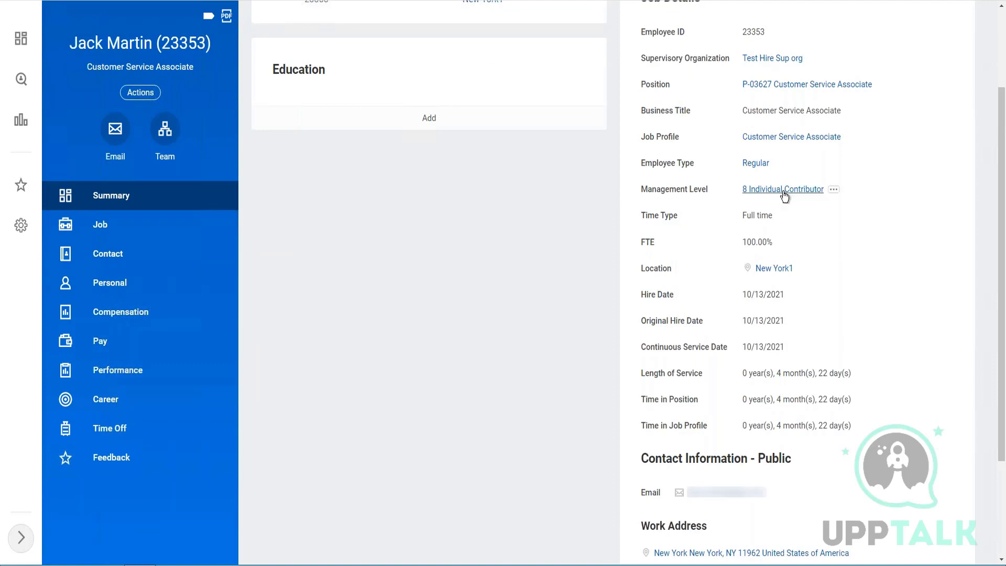
scroll(789, 194, up, 1)
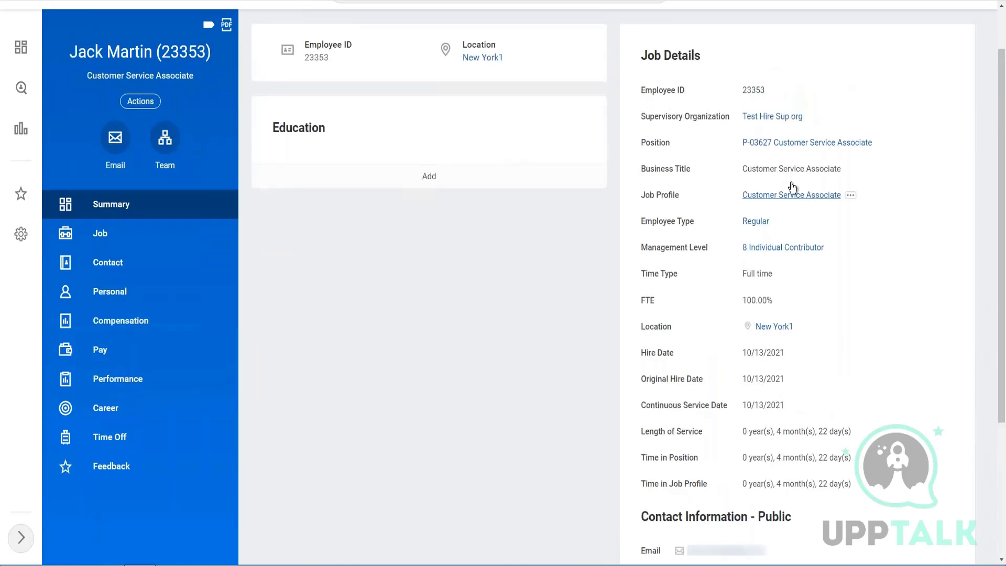
click(774, 117)
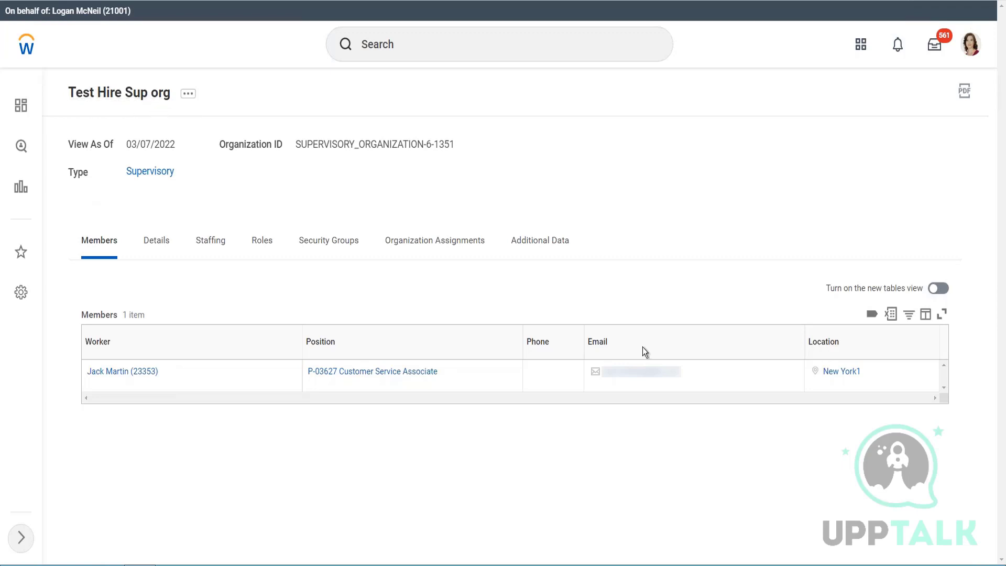
Look through the Members list of the New York1 location and open the profile of the SPH_VIce President Operations
click(845, 375)
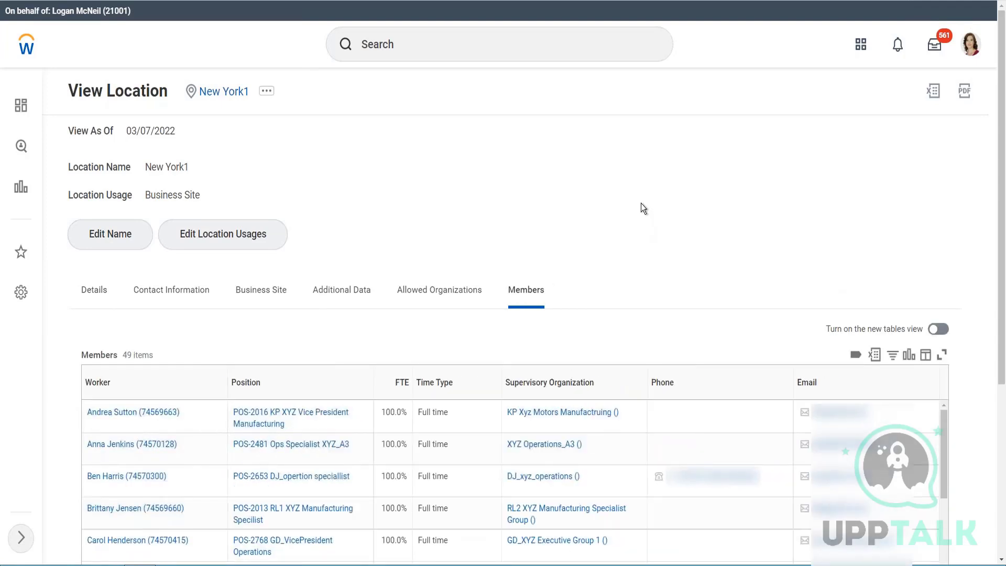
scroll(640, 203, down, 1)
scroll(641, 203, down, 1)
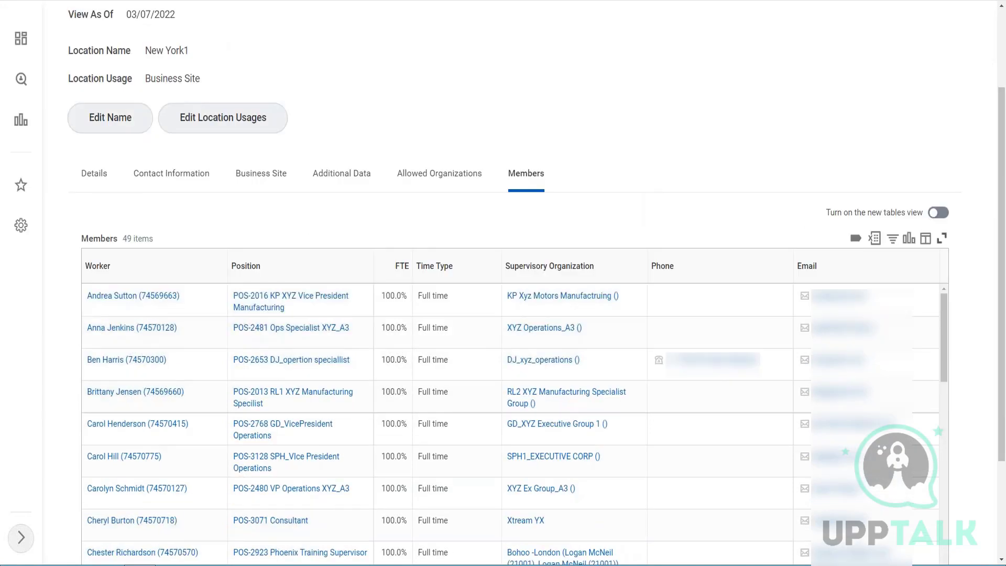
drag(1001, 311, 1002, 404)
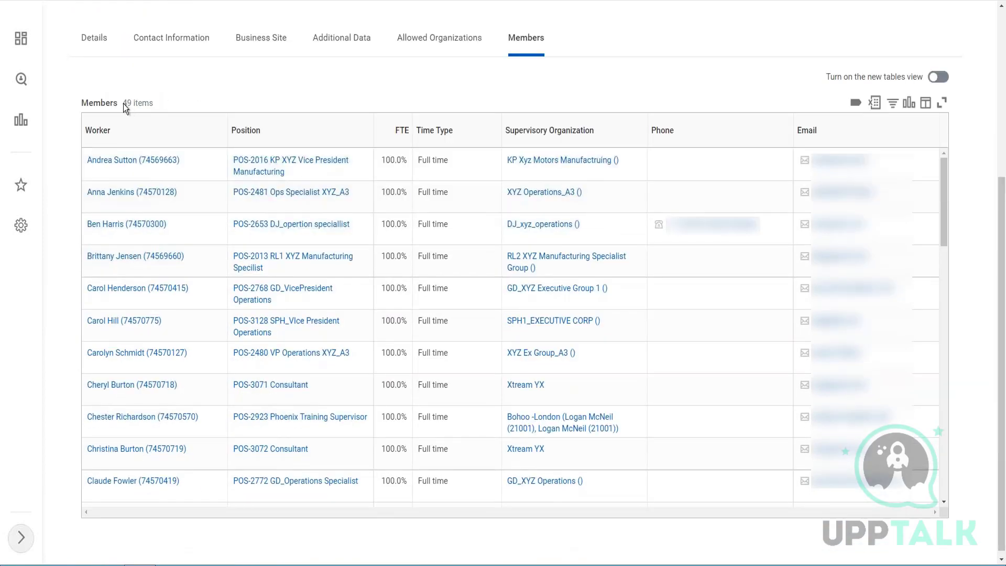
click(183, 102)
scroll(633, 382, down, 5)
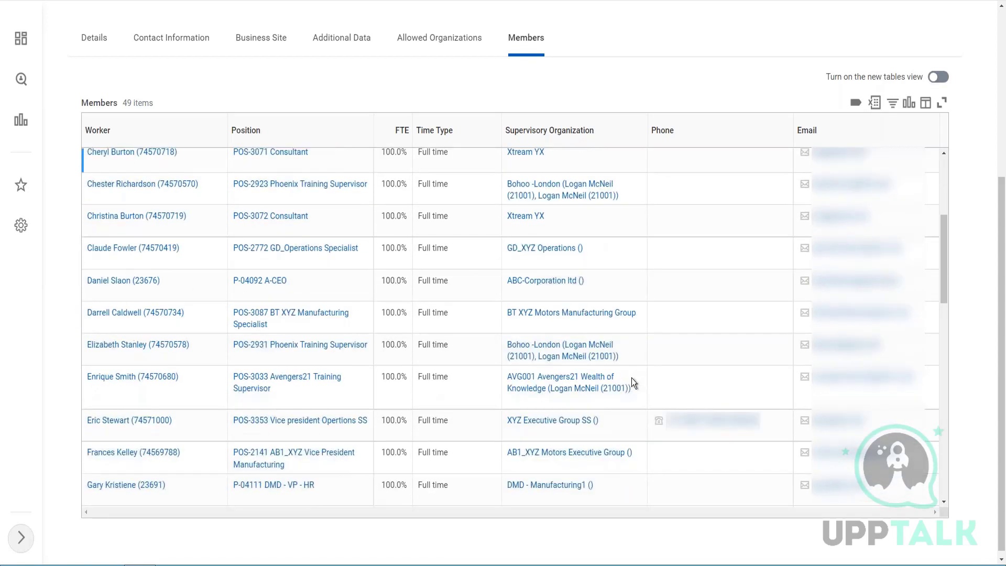
scroll(631, 378, down, 7)
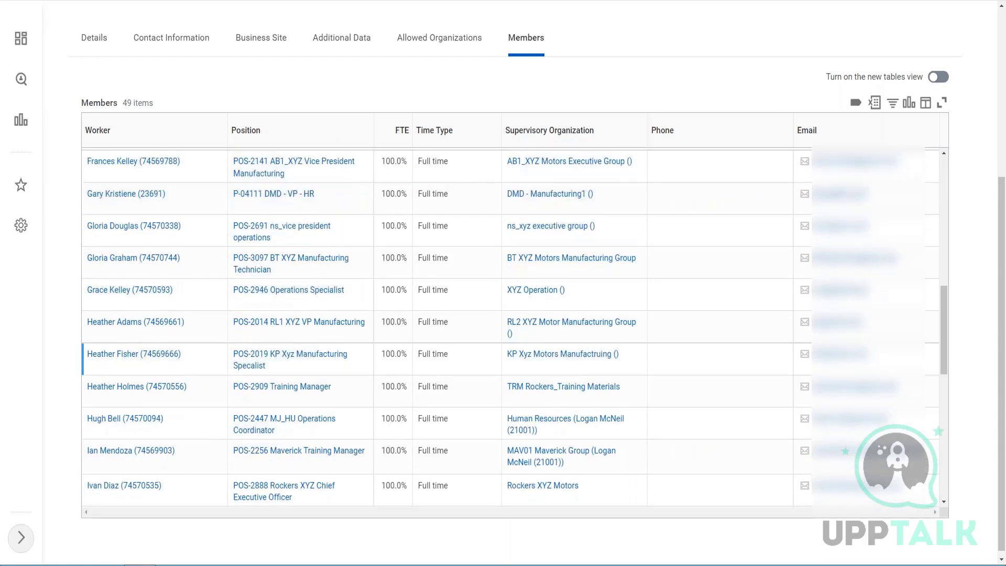
scroll(642, 364, down, 3)
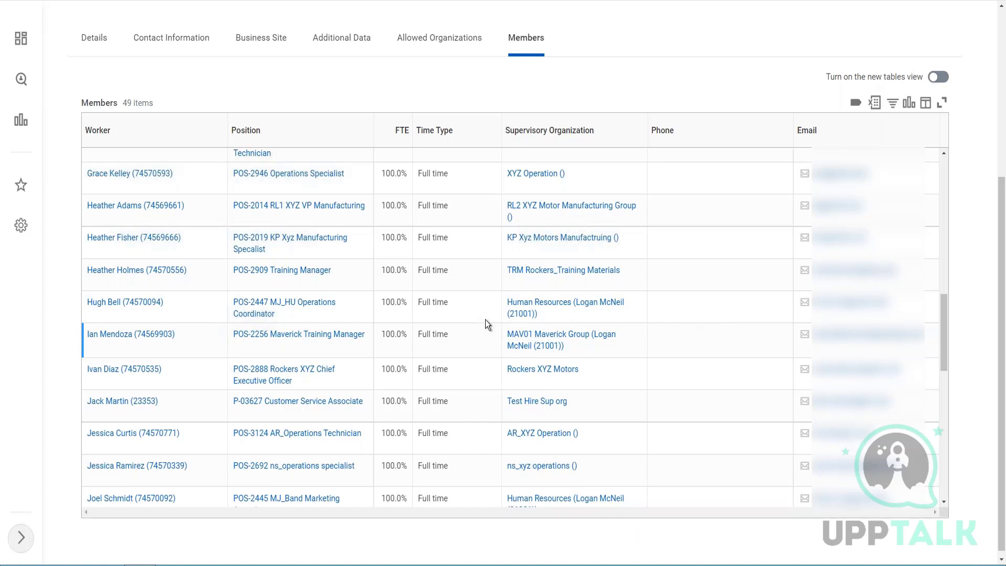
scroll(485, 321, up, 10)
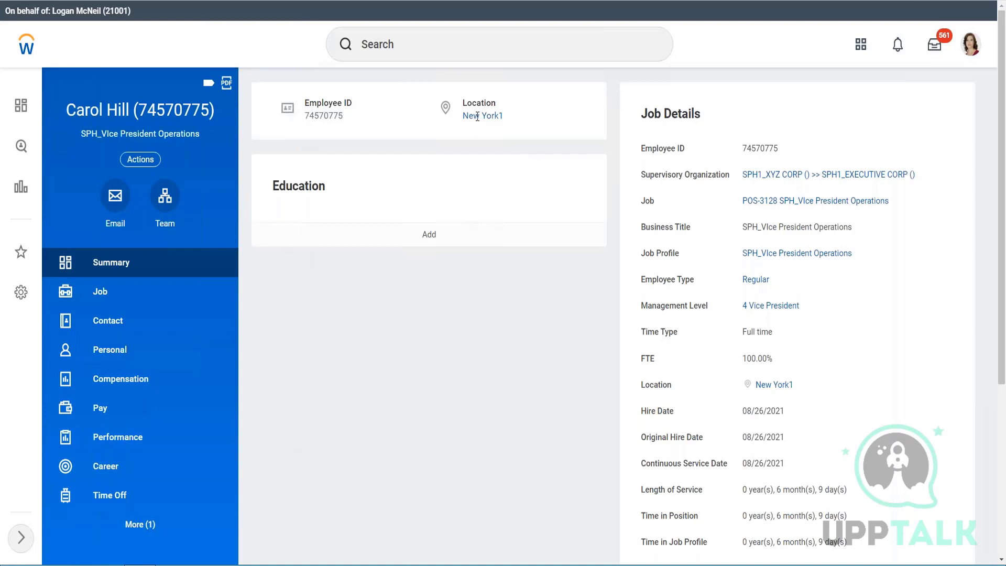
View the worker history of the SPH_VIce President Operations, review the Hire event's details, and return to the profile
mouse_move(484, 120)
scroll(521, 354, down, 2)
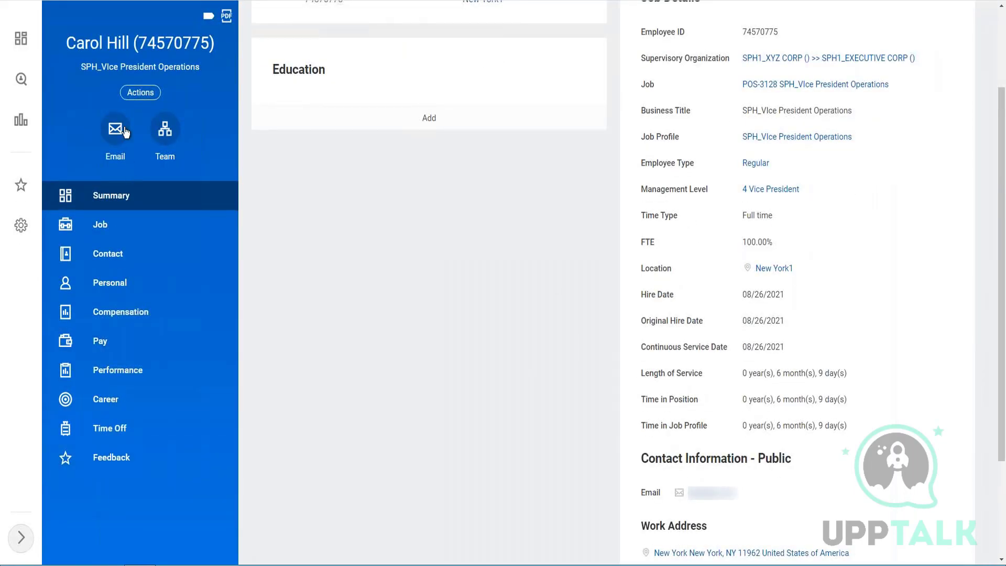
click(140, 93)
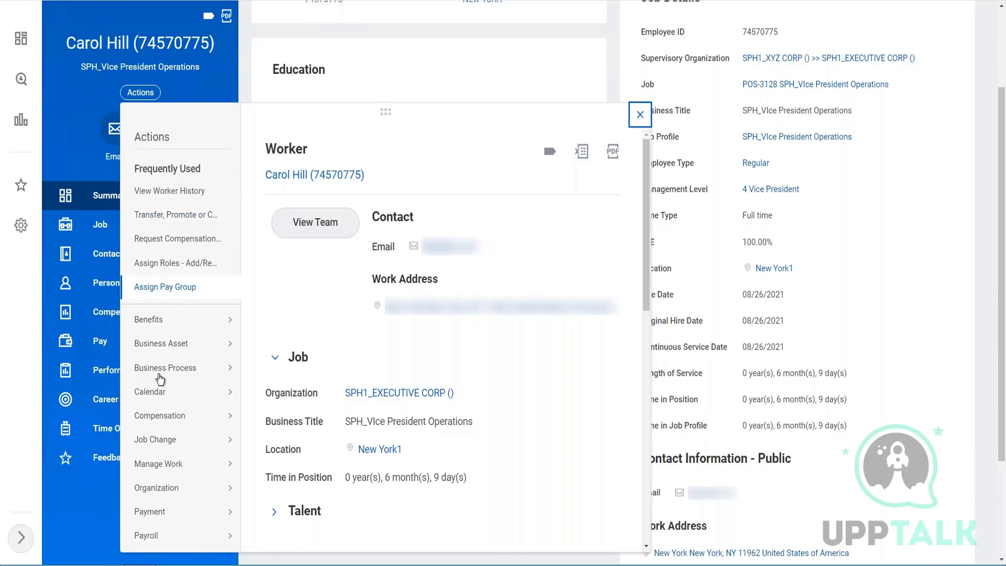
scroll(178, 362, down, 4)
mouse_move(197, 438)
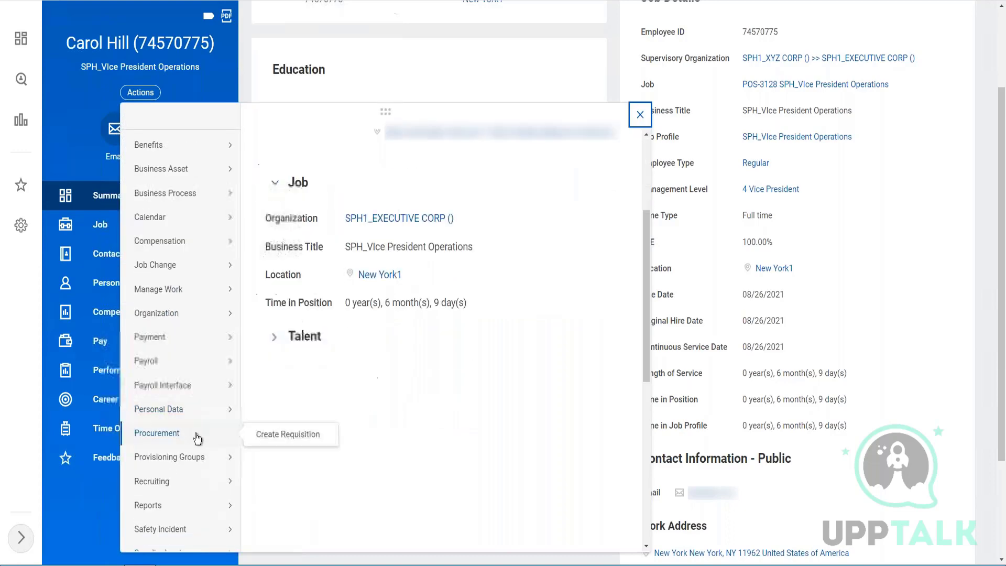
scroll(197, 438, down, 6)
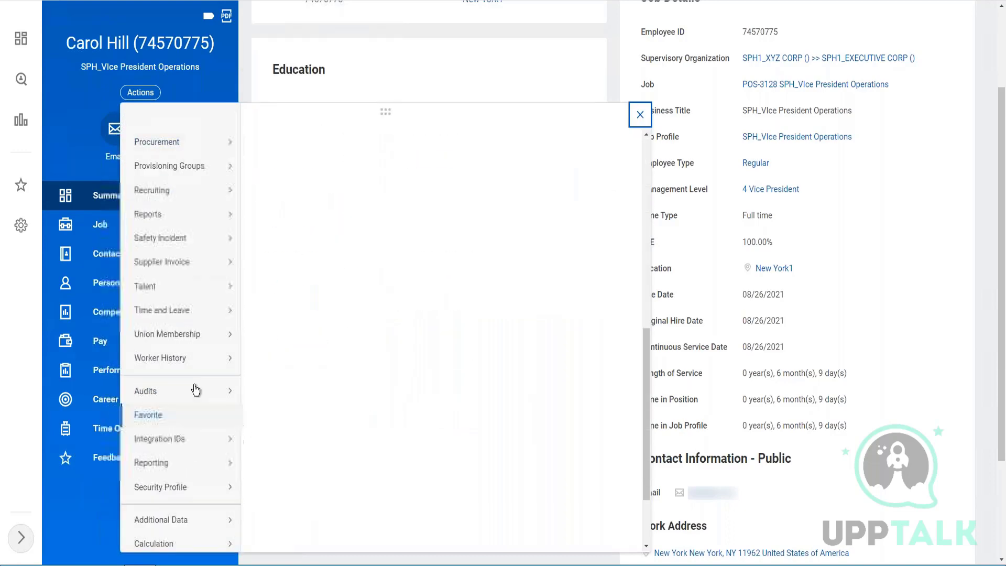
mouse_move(179, 361)
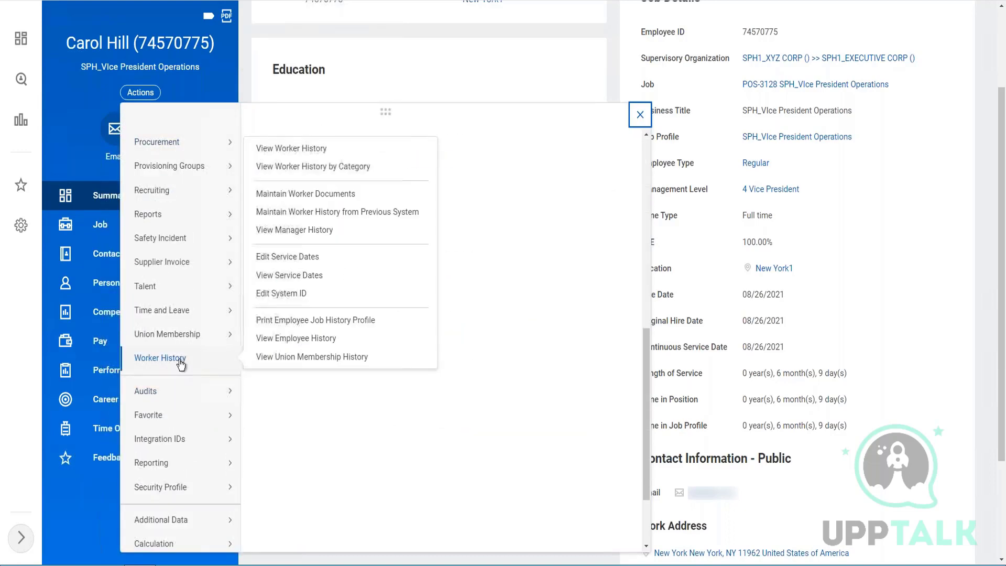
click(309, 152)
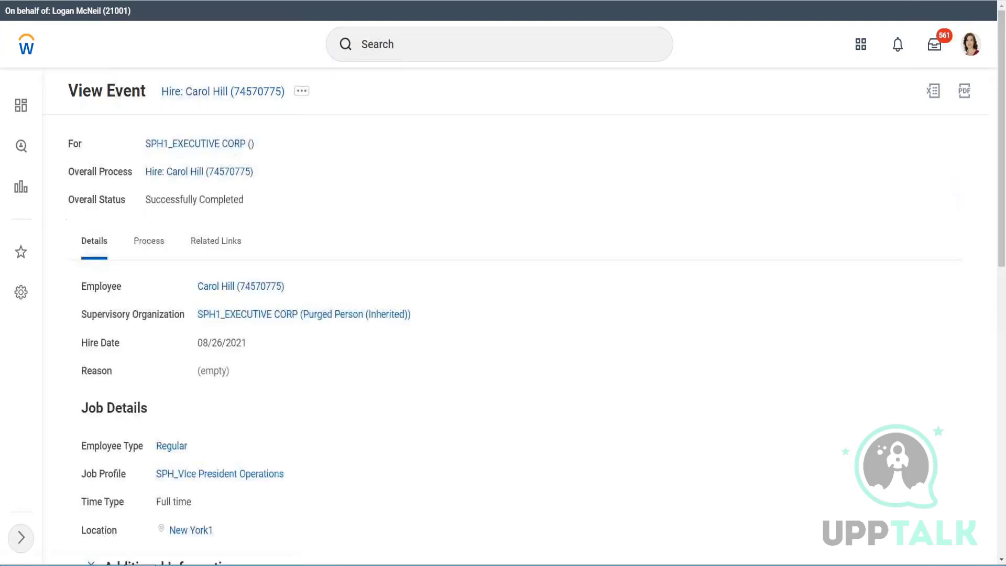
scroll(326, 367, down, 3)
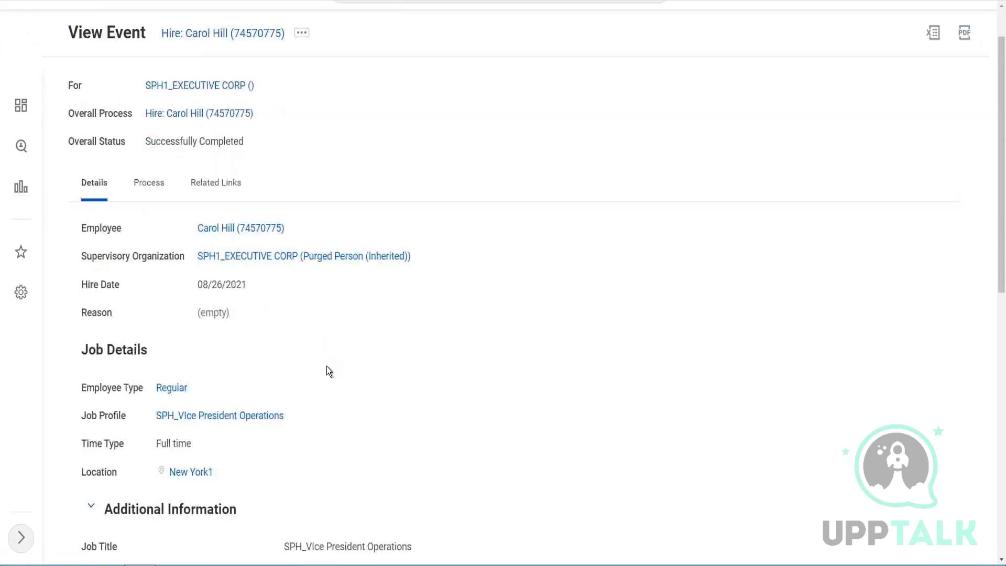
scroll(326, 363, up, 4)
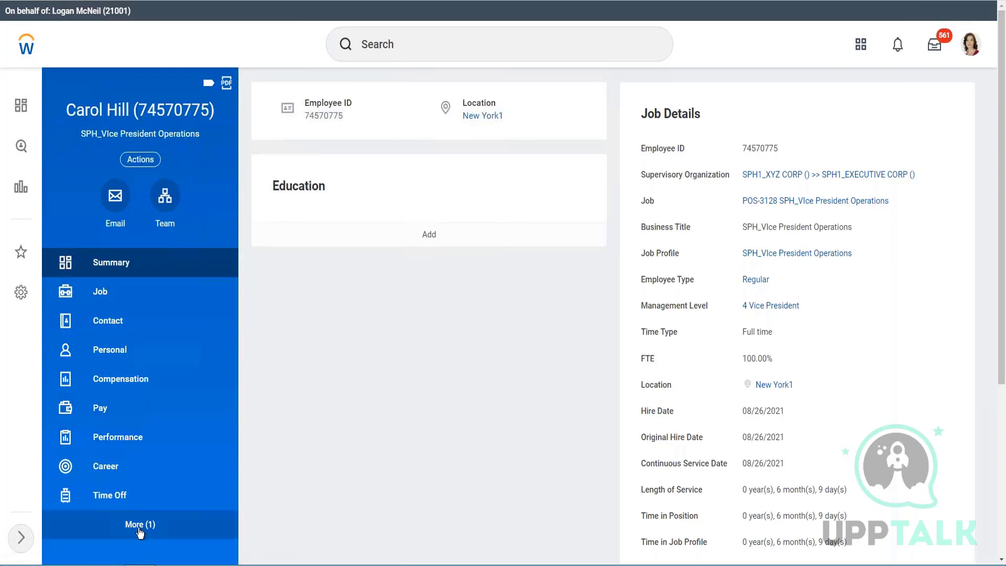
Expand the full list of profile sections and check the worker's Personal and Career information
click(140, 526)
scroll(175, 413, down, 2)
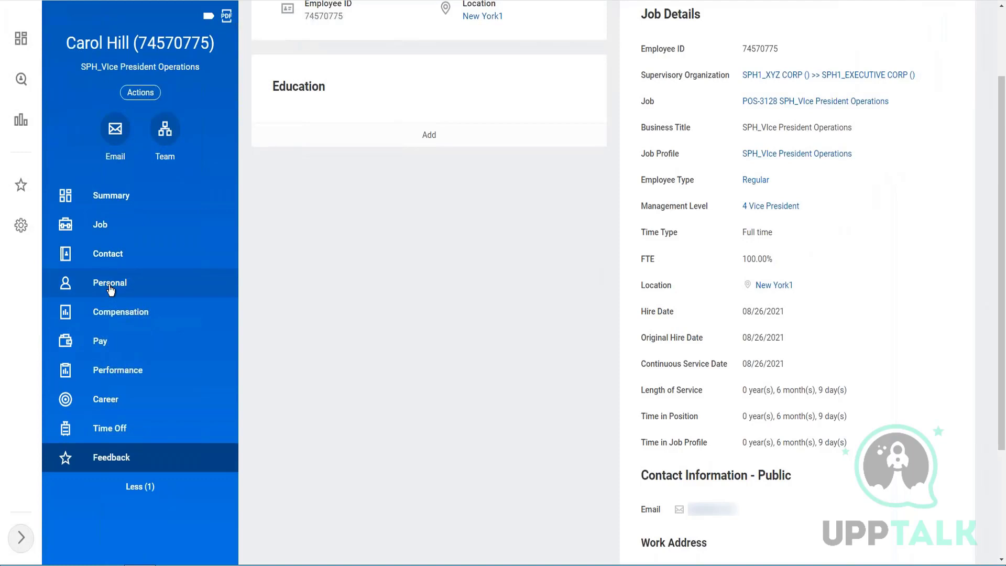
click(143, 282)
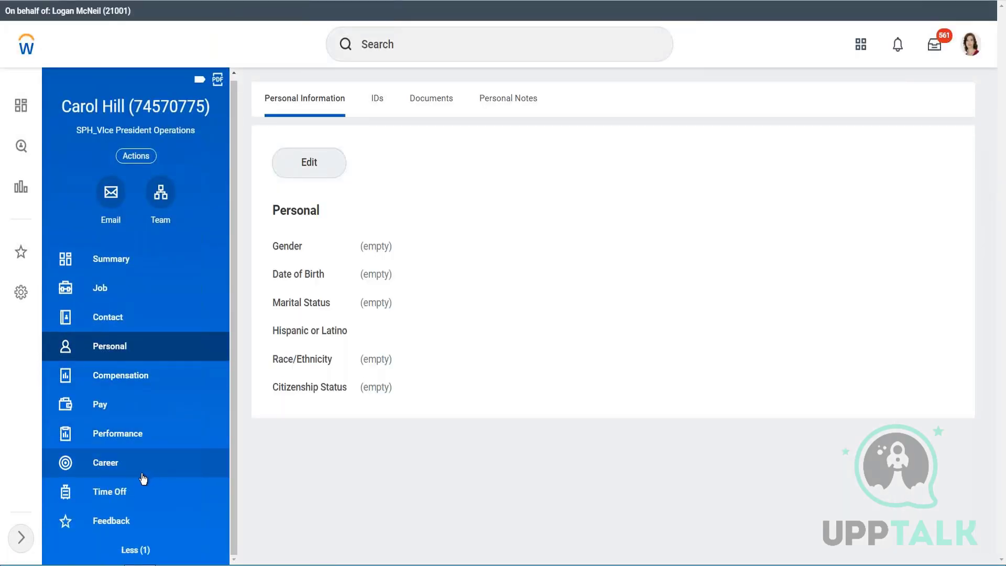
click(108, 469)
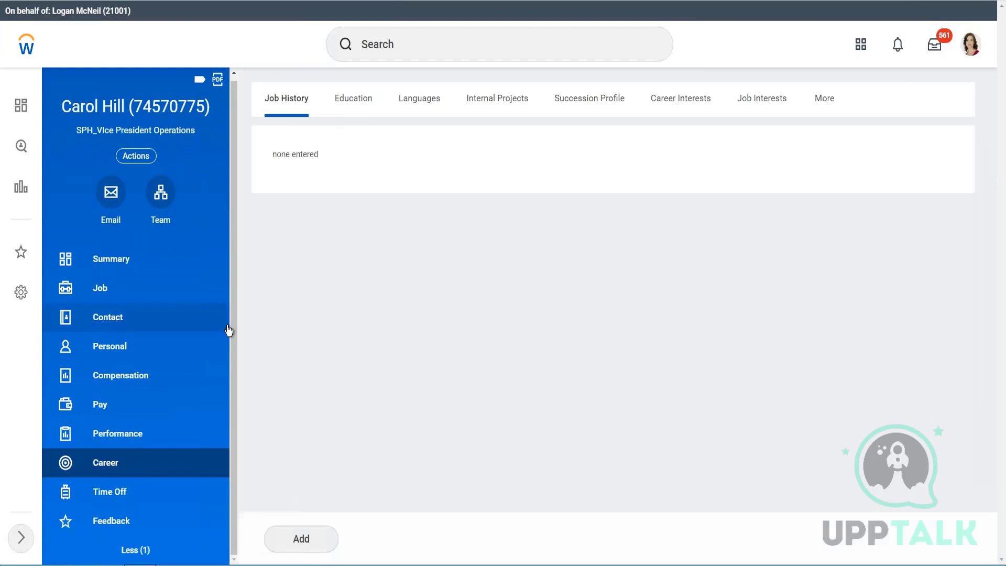
View the organizations that the SPH_VIce President Operations belongs to, within the worker's Job information
click(103, 288)
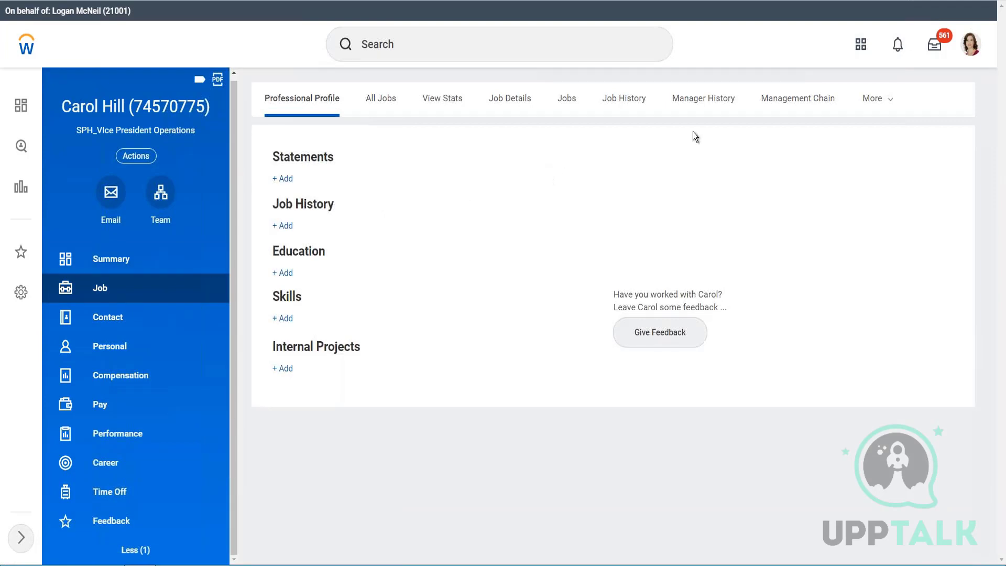
click(893, 100)
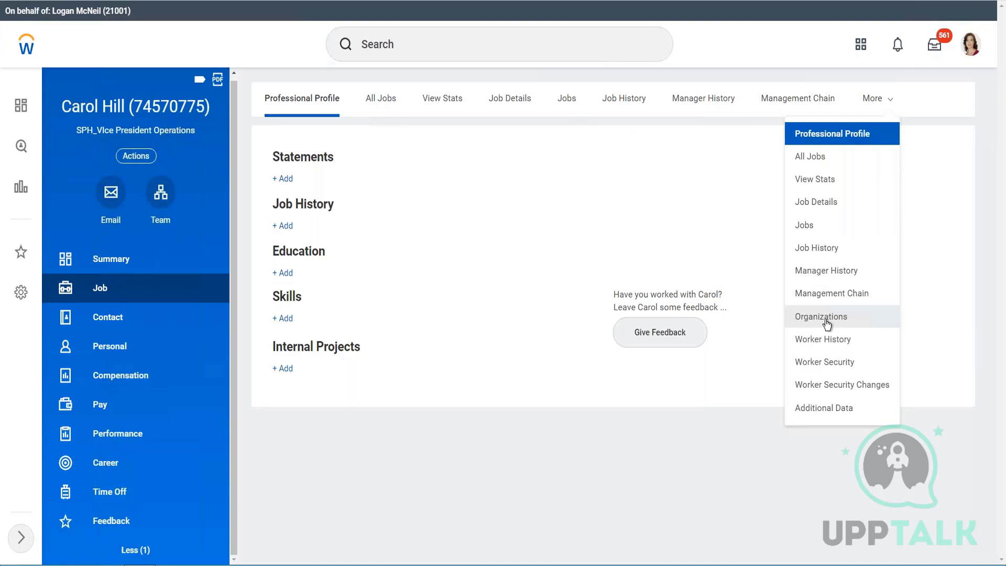
click(826, 321)
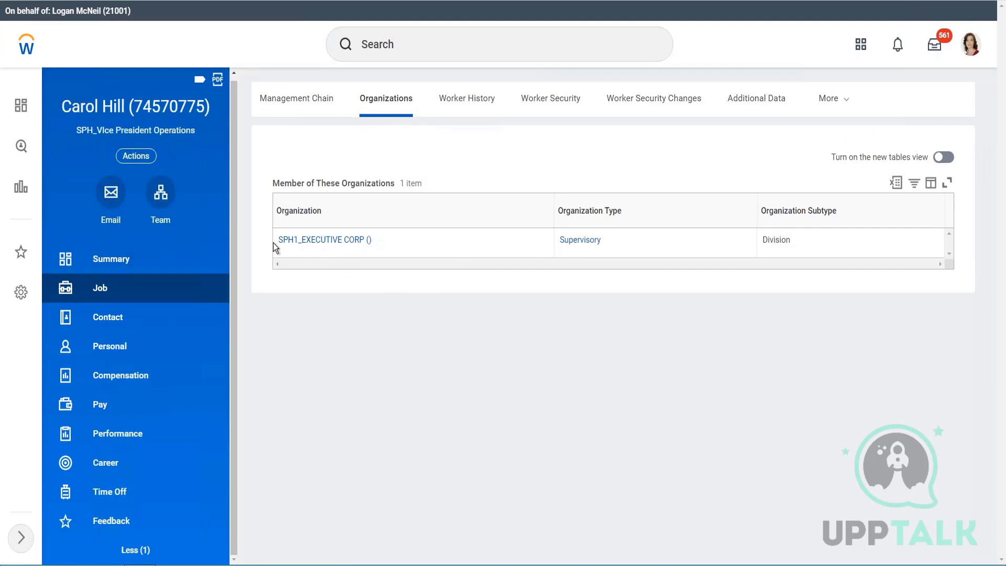
mouse_move(302, 251)
mouse_move(573, 247)
Search for "executive management", open the Executive Management Group, and open the profile of its Boston-based Executive VP Sales & Marketing
click(410, 51)
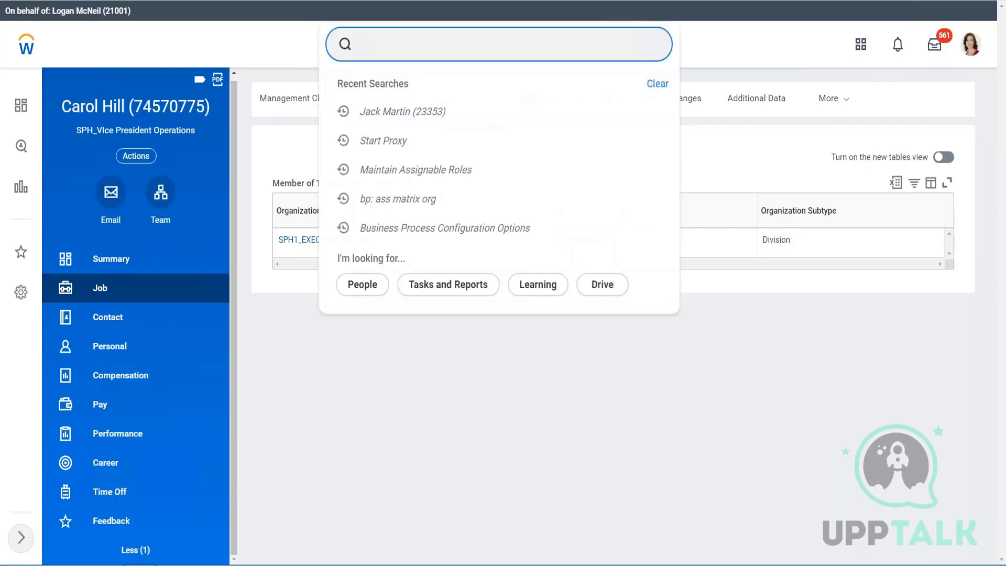
text(executive management)
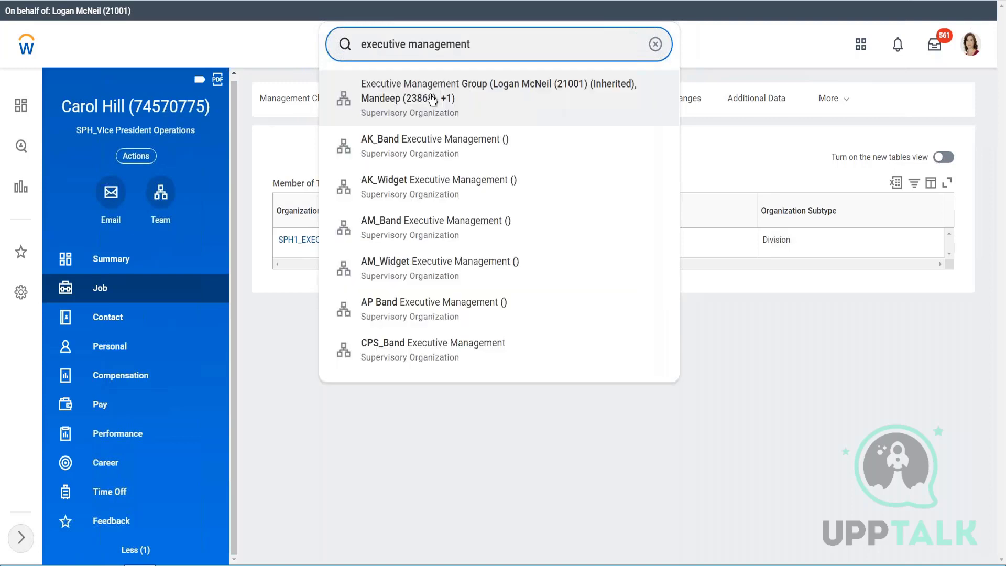
click(449, 91)
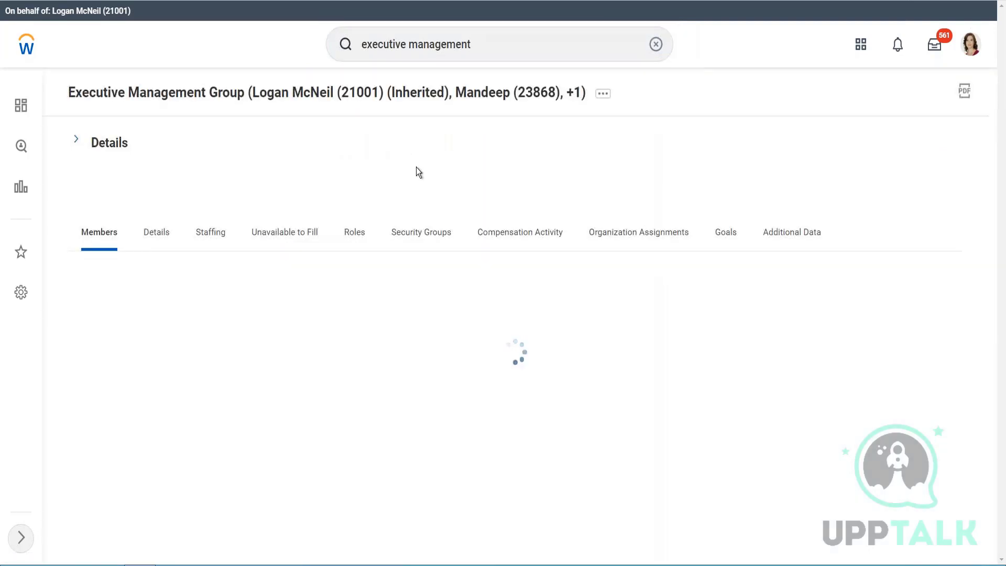
scroll(198, 410, down, 1)
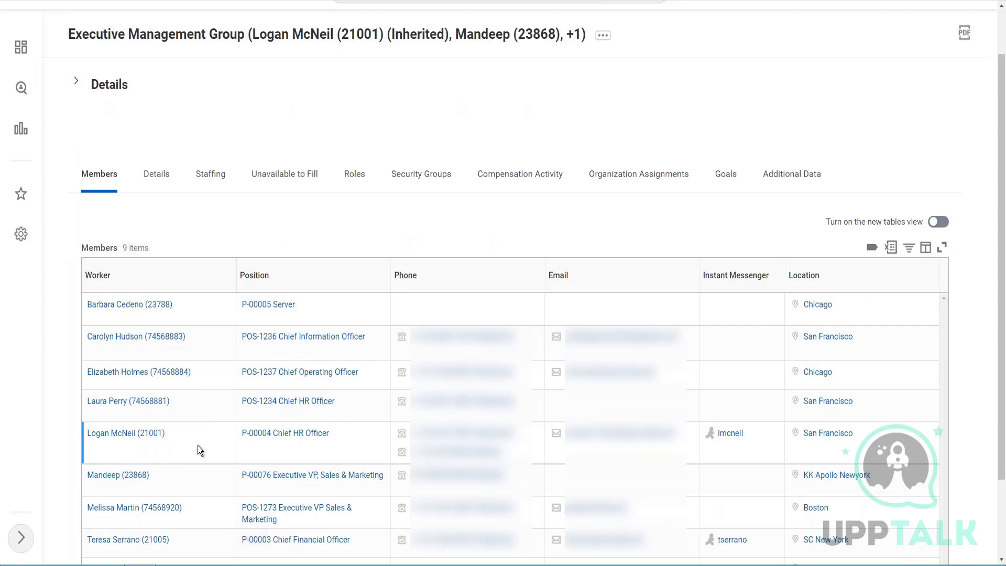
scroll(197, 446, down, 1)
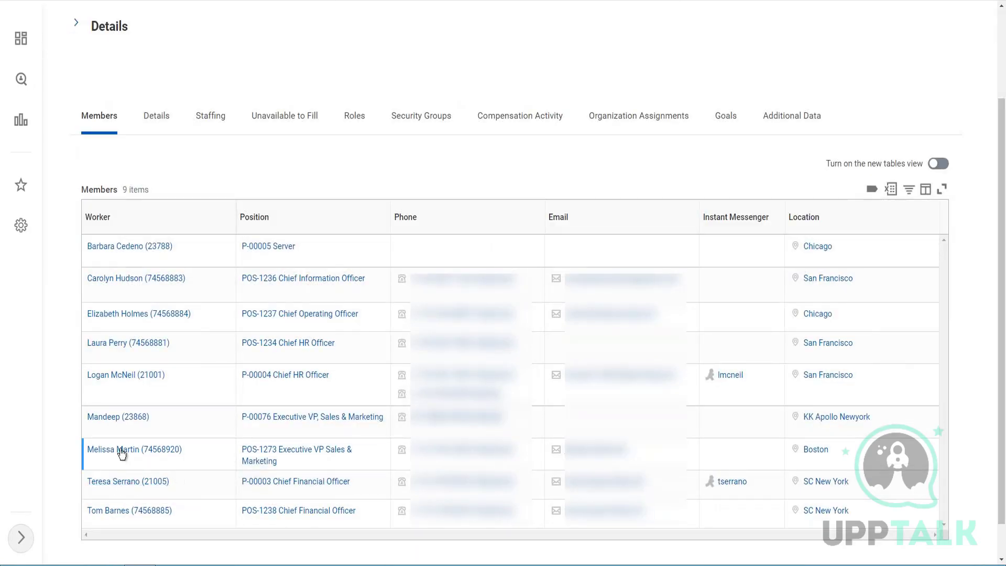
click(190, 449)
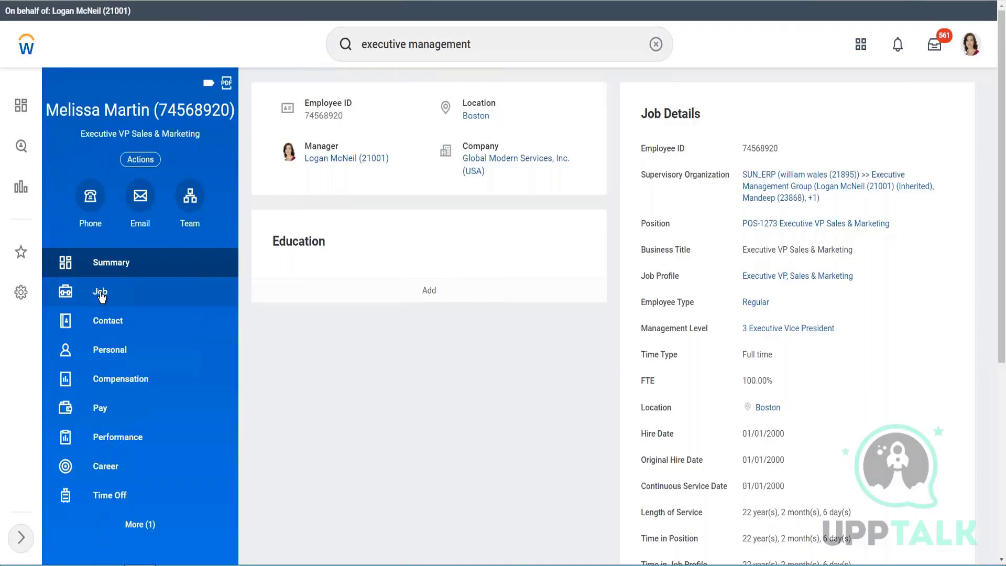
Examine the organizations that the Executive VP Sales & Marketing belongs to, within the worker's Job information
click(101, 294)
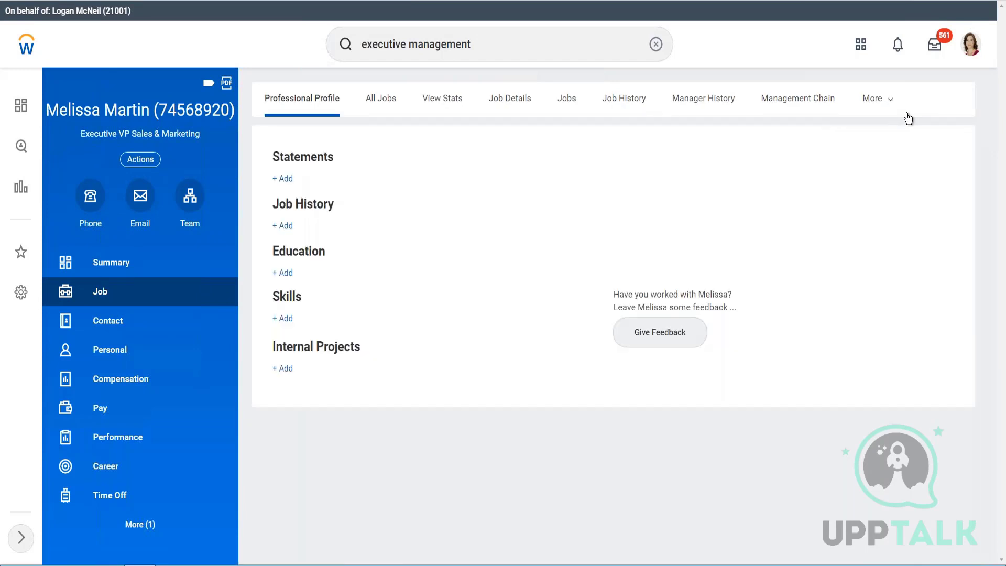
click(892, 100)
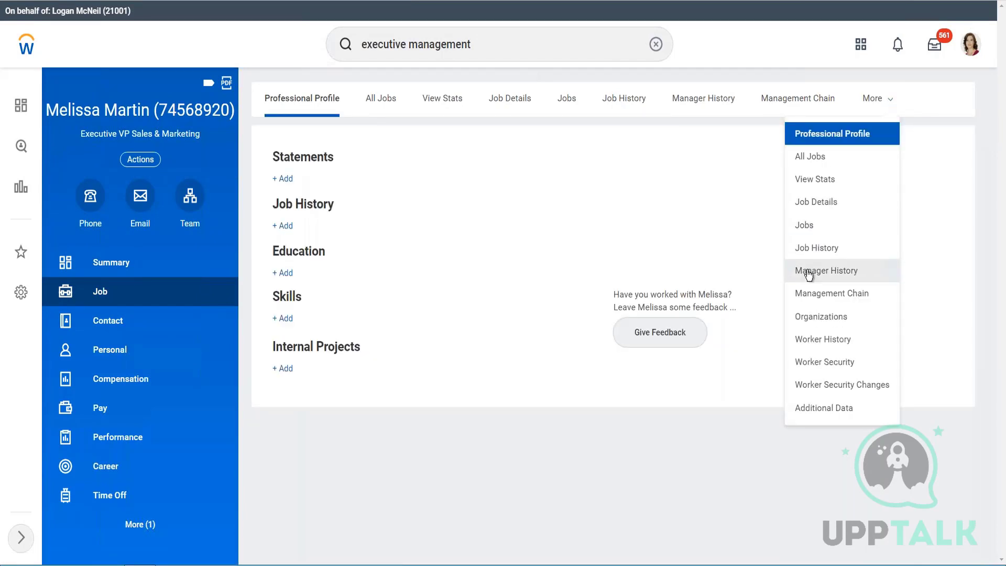
click(810, 316)
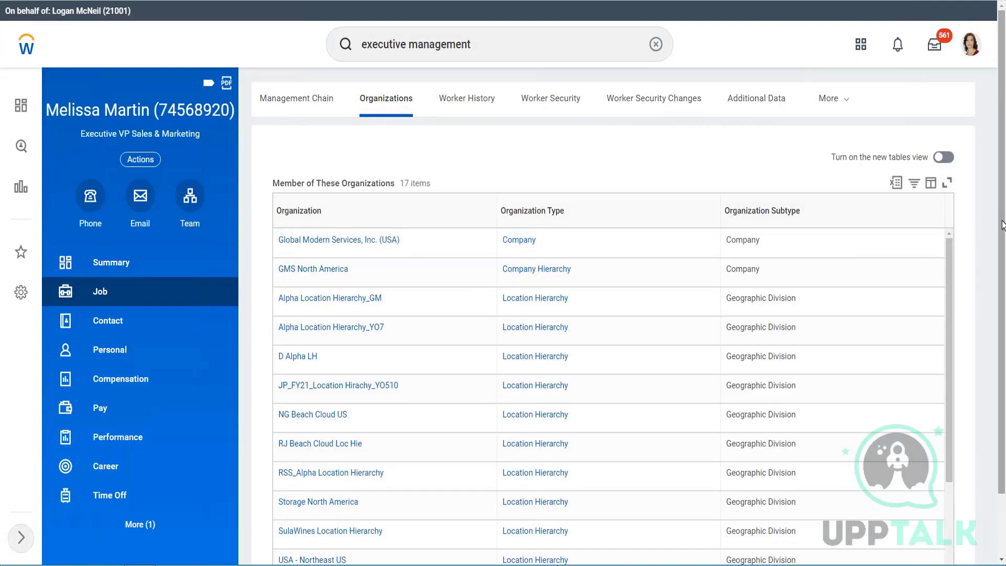
scroll(1004, 314, down, 2)
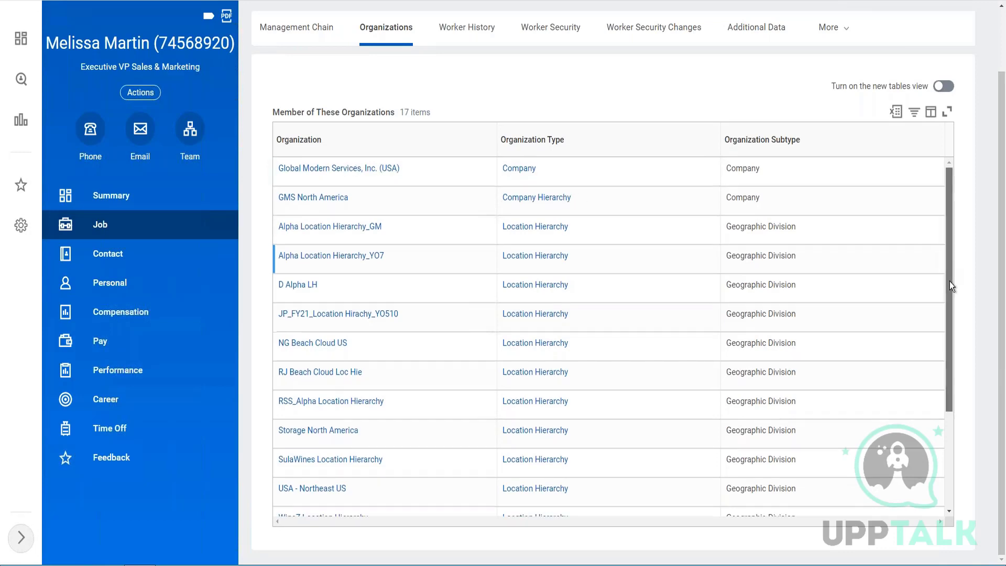
Review the organization types and subtypes across the full list of organizations the Executive VP Sales & Marketing is a member of
drag(949, 281, 955, 379)
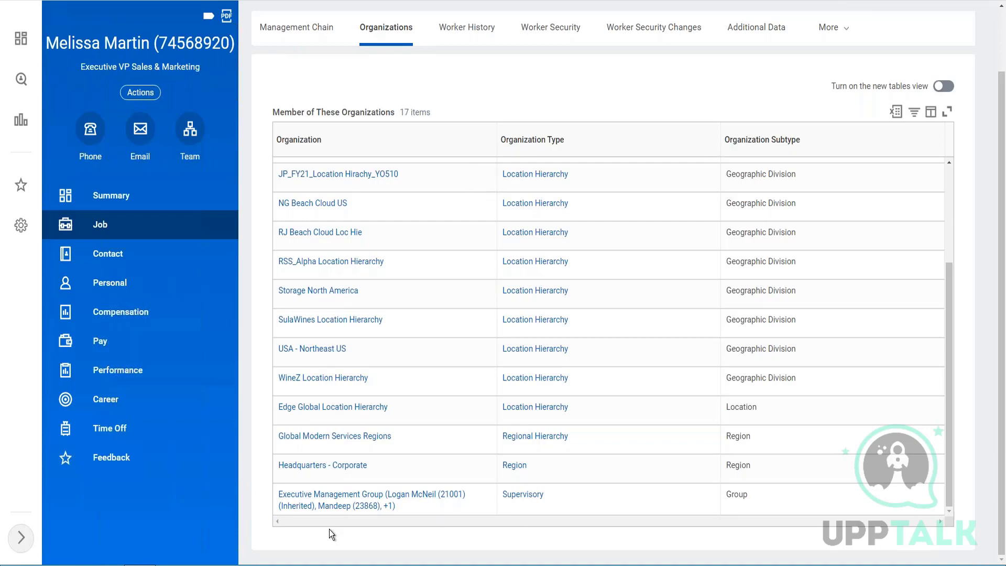
scroll(419, 367, up, 3)
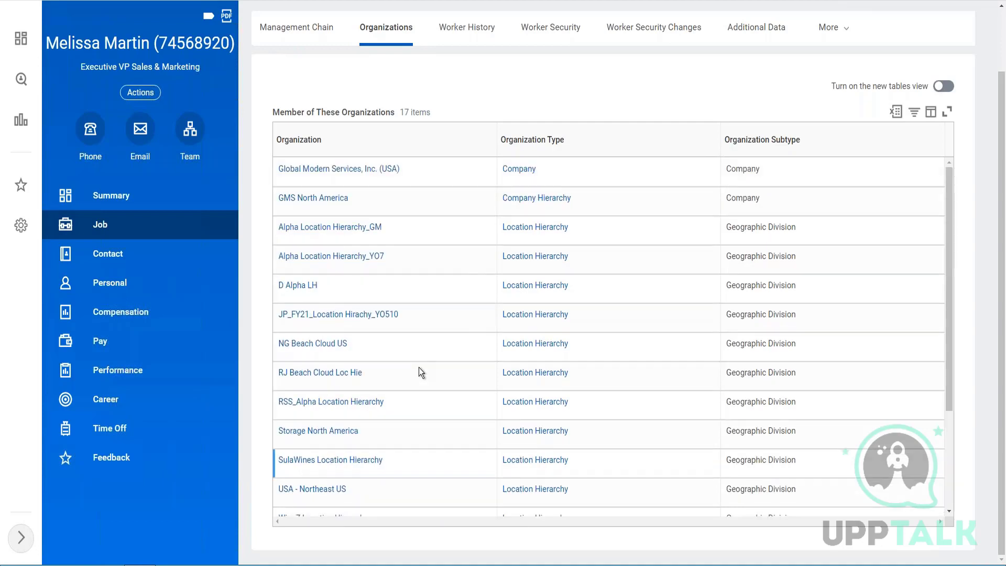
scroll(377, 382, up, 2)
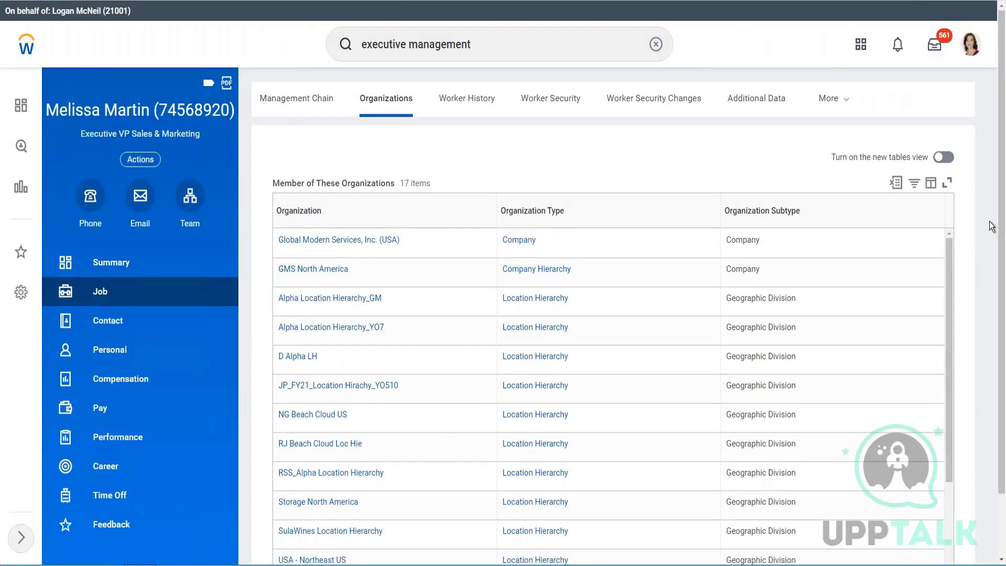
scroll(528, 172, down, 2)
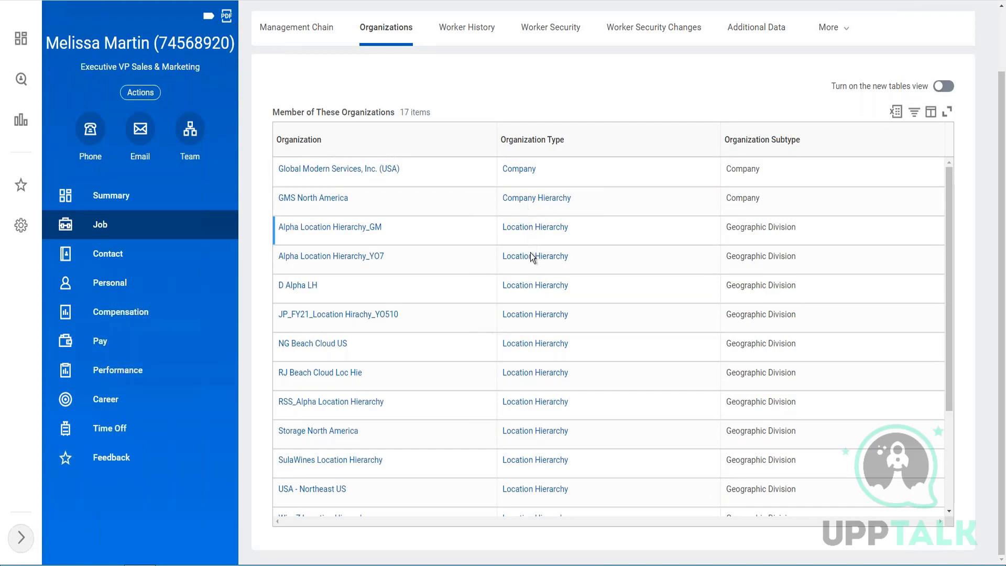
scroll(531, 252, down, 3)
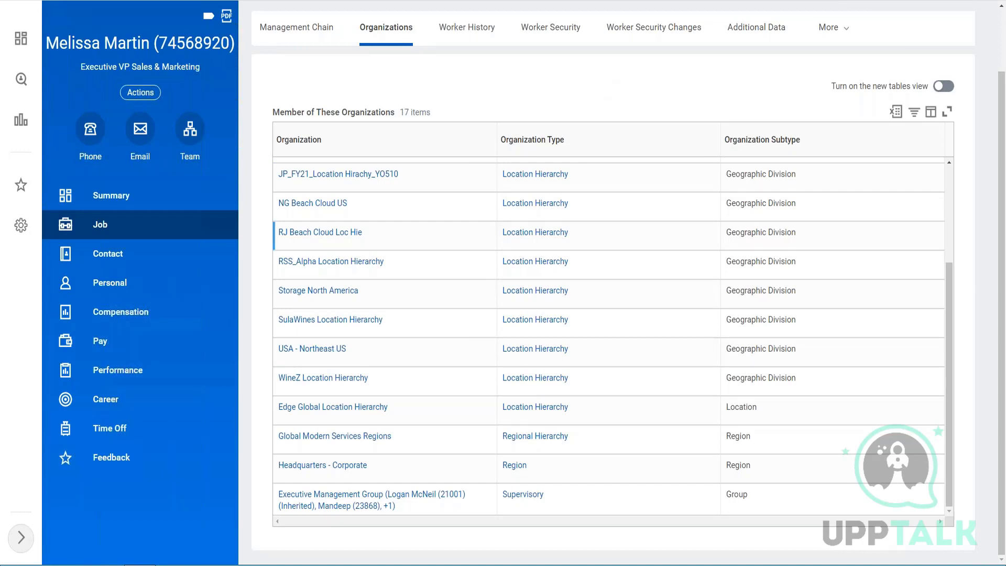
mouse_move(526, 499)
scroll(620, 91, up, 1)
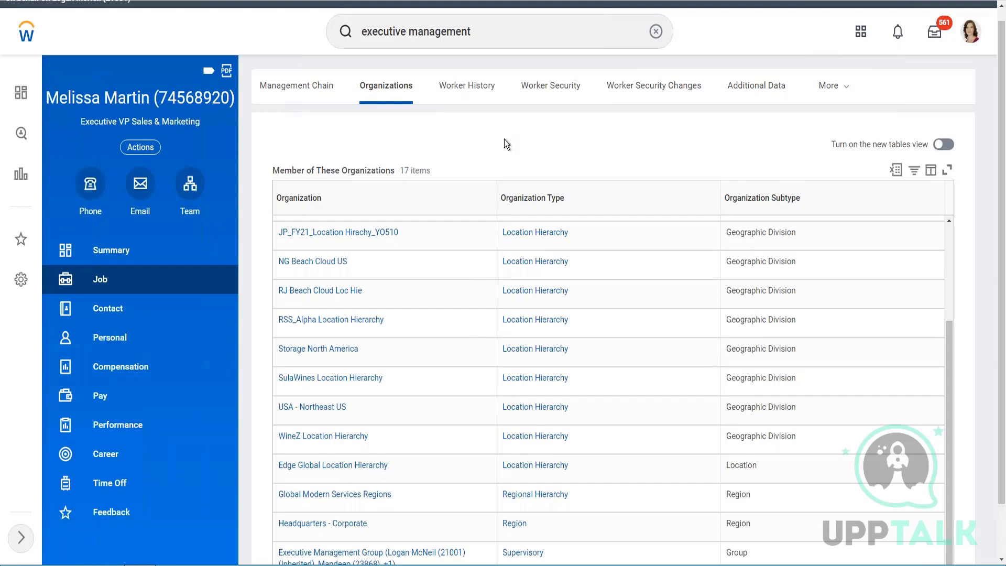
scroll(428, 276, up, 3)
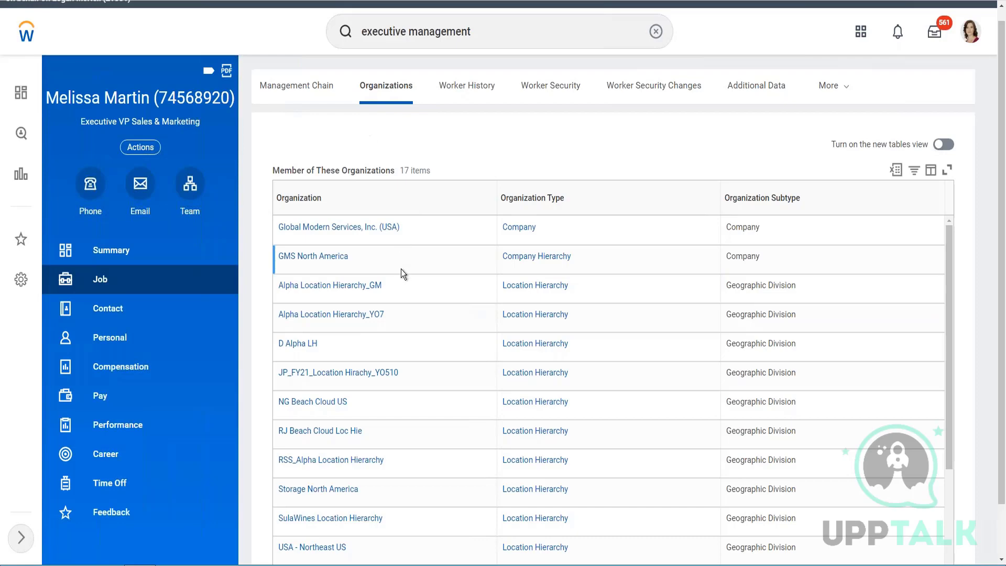
scroll(399, 280, down, 5)
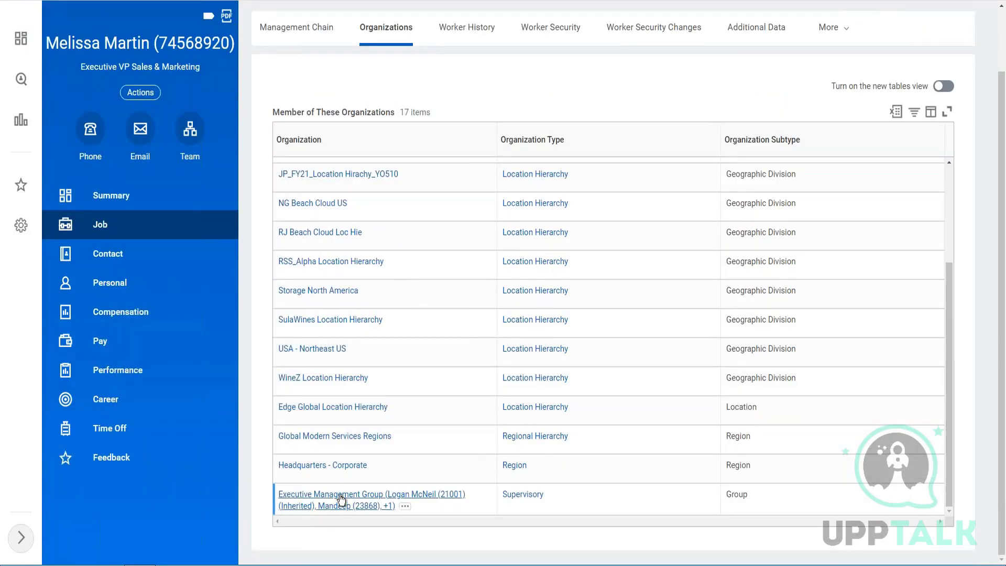
Open the Executive Management Group from the worker's organizations list and check the related actions available for it
click(341, 499)
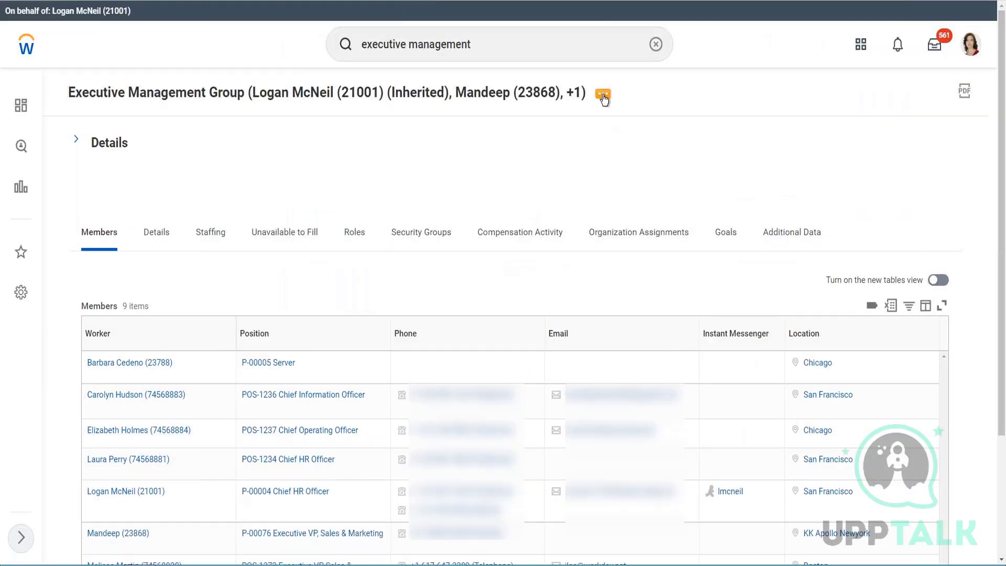
click(603, 96)
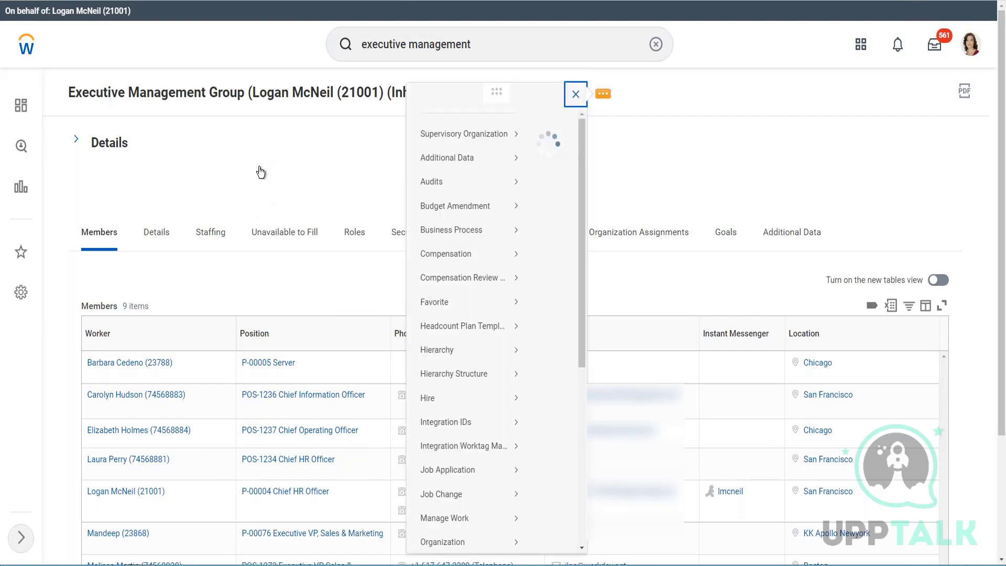
click(737, 168)
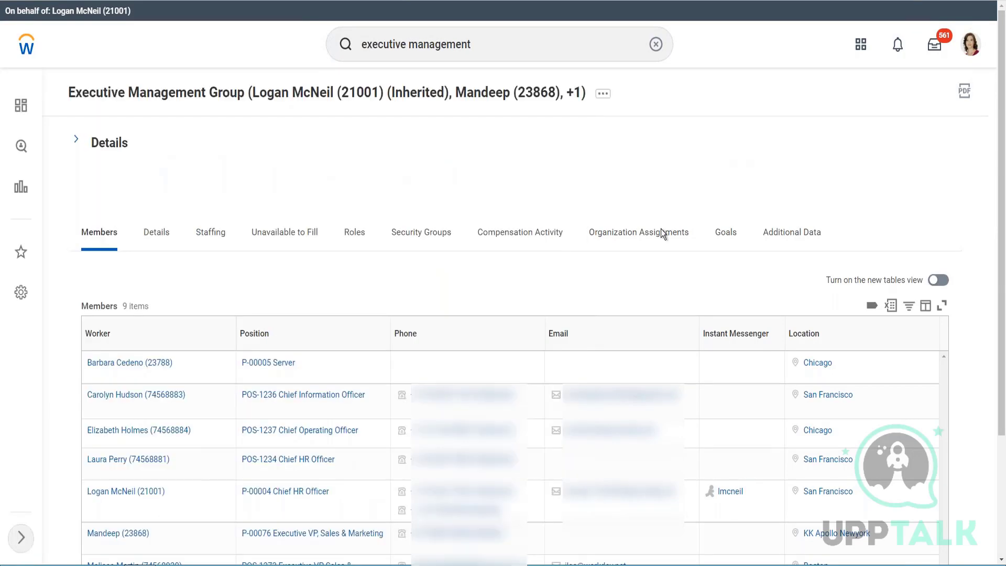
Review the members of the Executive Management Group with their positions and locations
scroll(416, 275, down, 3)
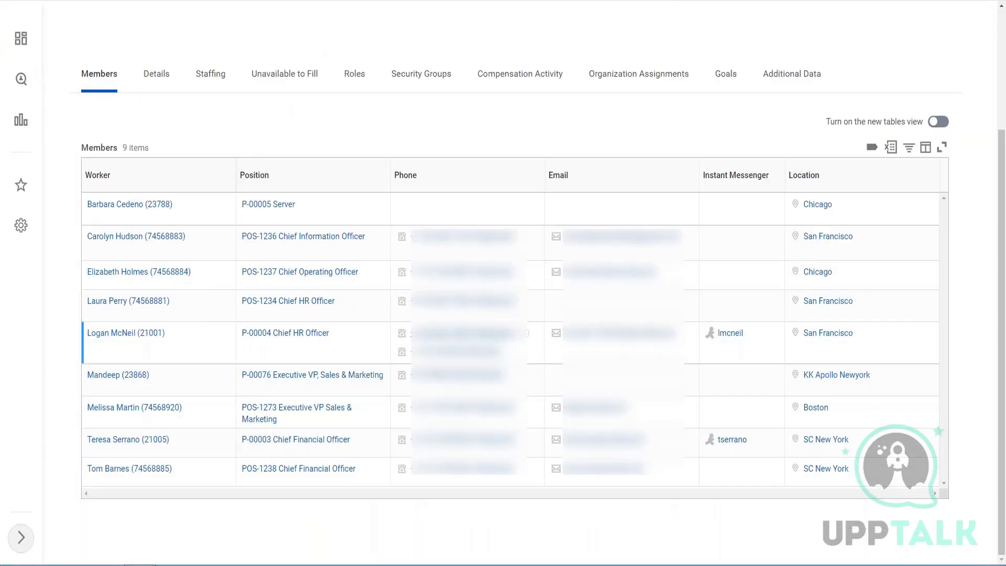
scroll(417, 274, up, 3)
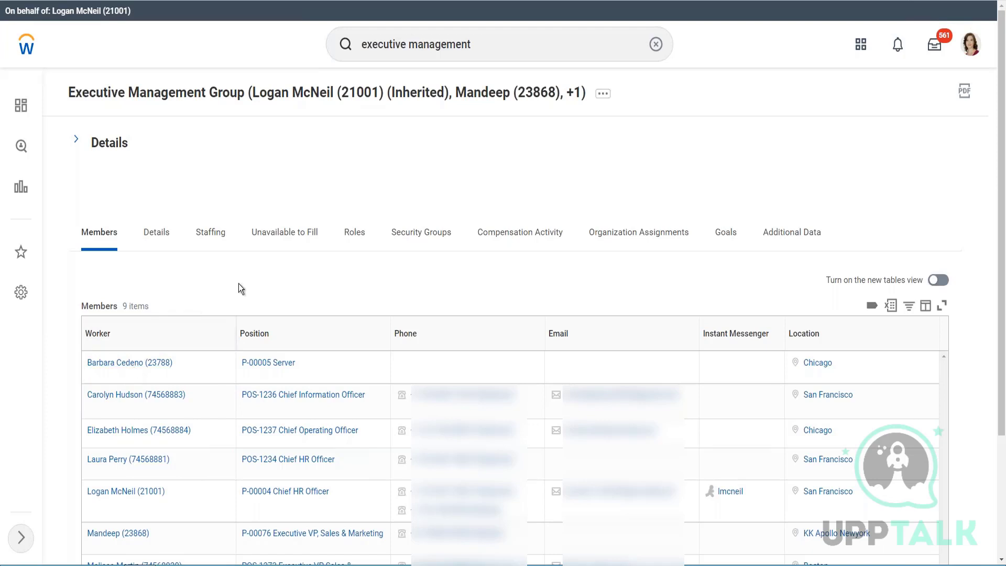
scroll(240, 284, down, 3)
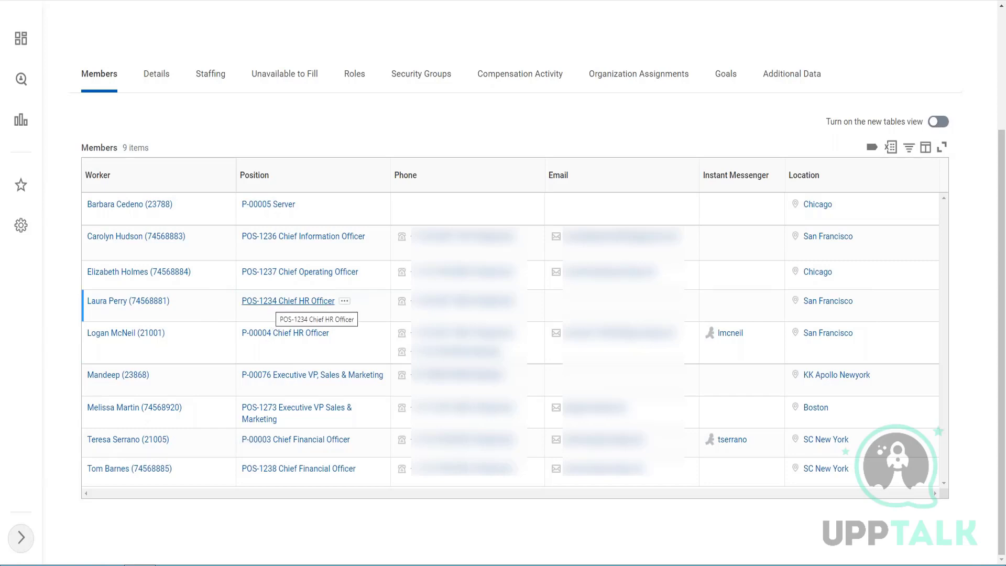
View the profile of the Executive VP, Sales & Marketing located in KK Apollo Newyork in a separate browser tab, and close that tab
right_click(270, 306)
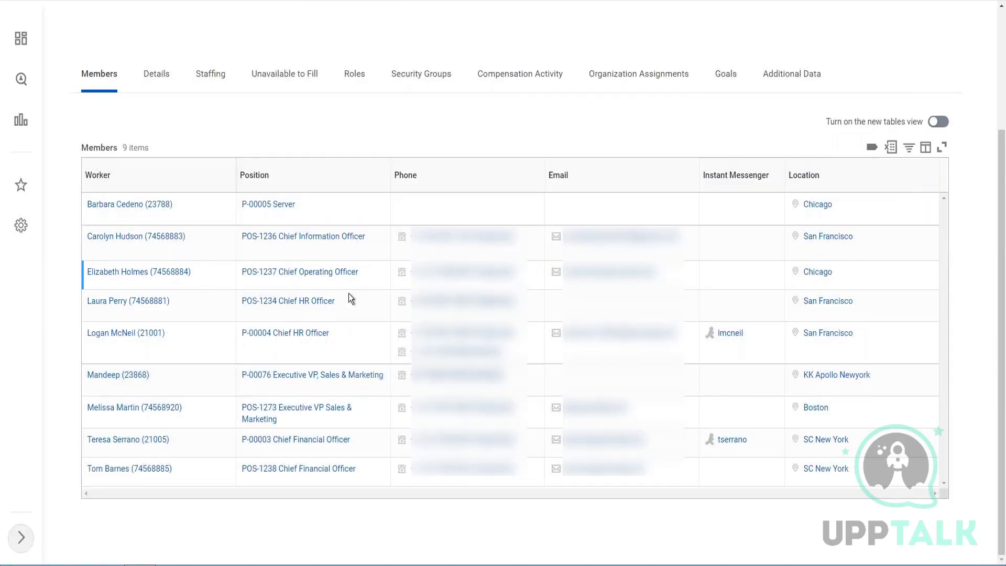
mouse_move(308, 303)
right_click(103, 376)
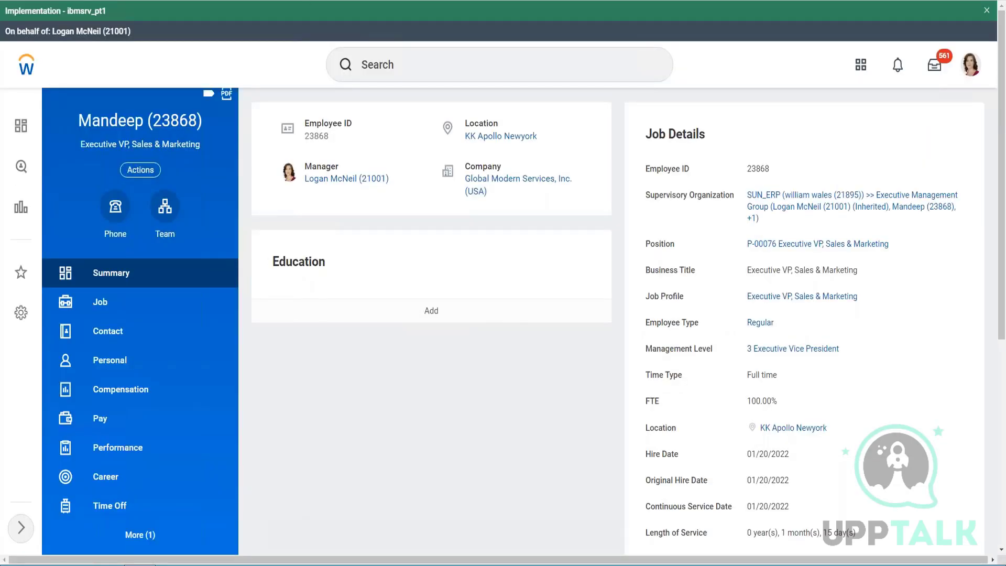
right_click(268, 0)
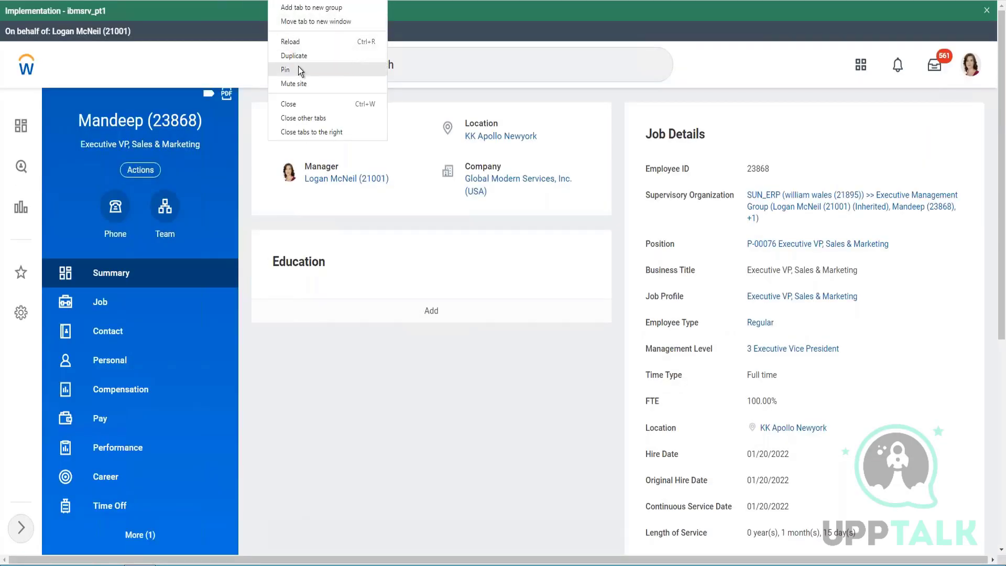
click(298, 105)
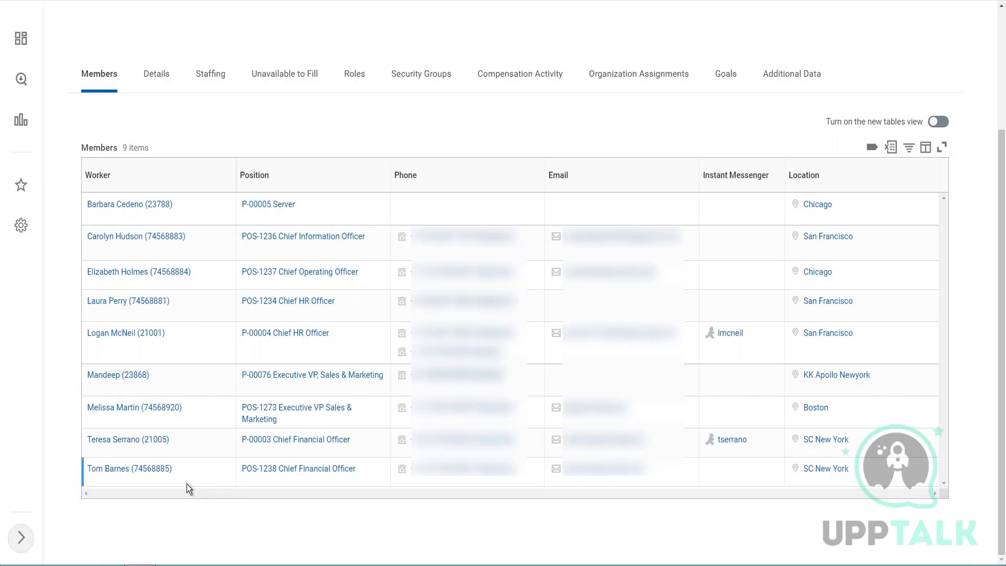
Examine the related actions available for the group's Chief Operating Officer, including the Personal Data, Payroll Interface, Payroll and Business Process options
mouse_move(176, 474)
mouse_move(368, 280)
mouse_move(186, 274)
click(202, 278)
click(201, 280)
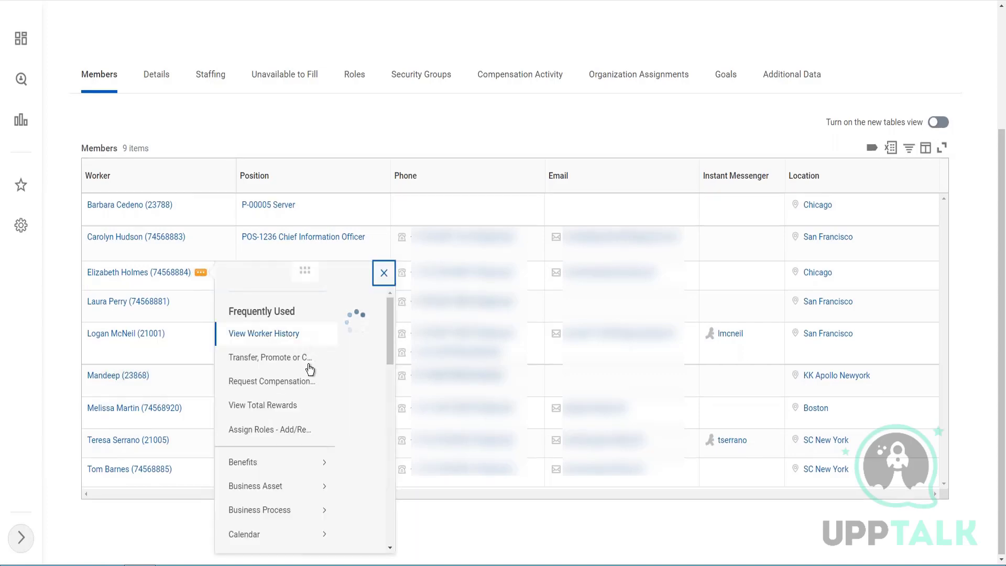
scroll(310, 399, down, 5)
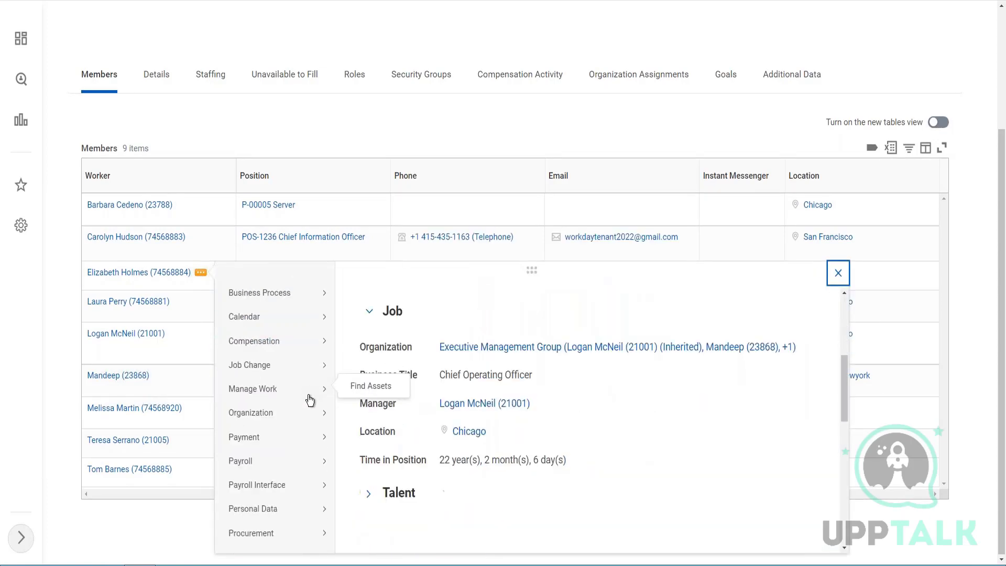
mouse_move(300, 400)
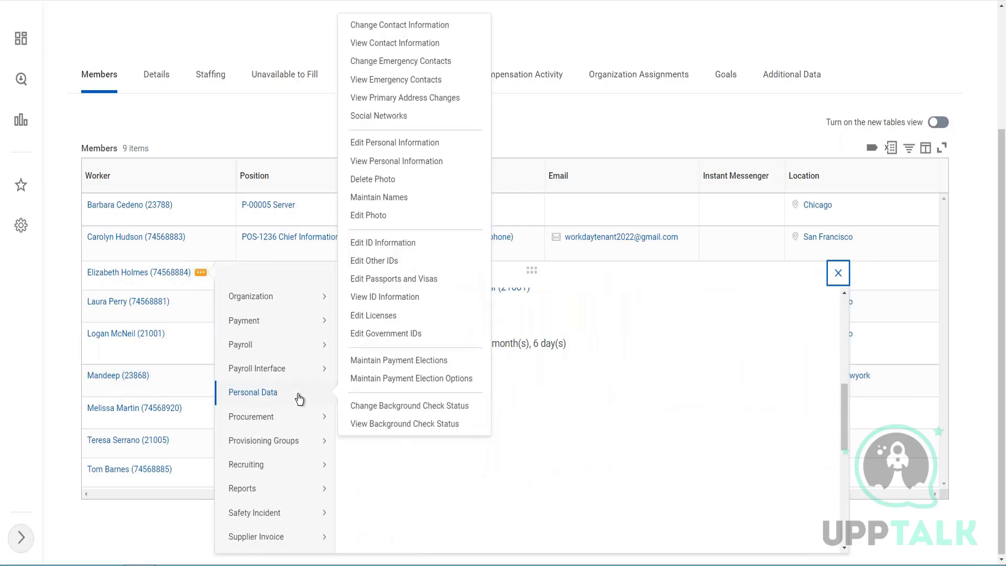
mouse_move(286, 374)
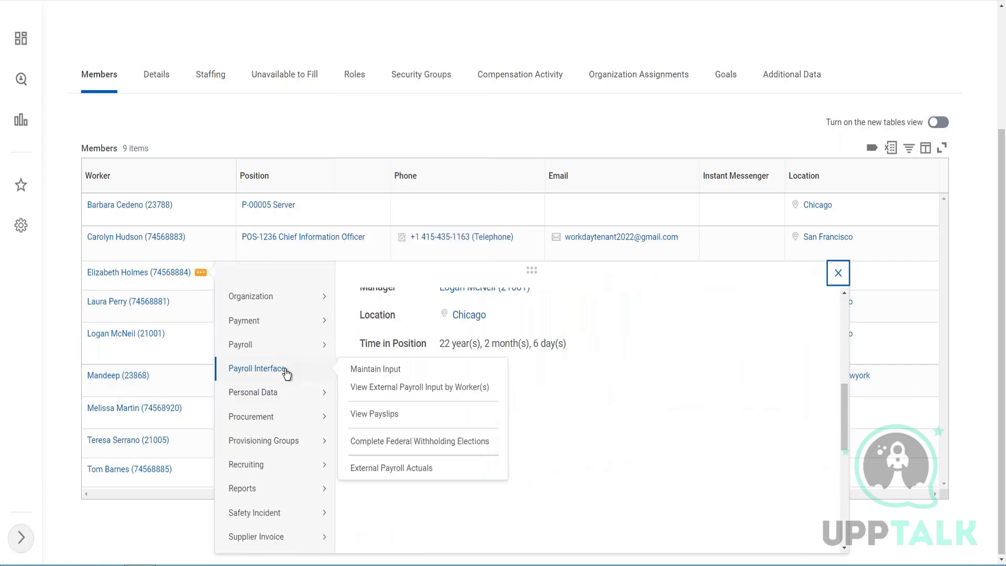
mouse_move(279, 353)
scroll(280, 359, up, 2)
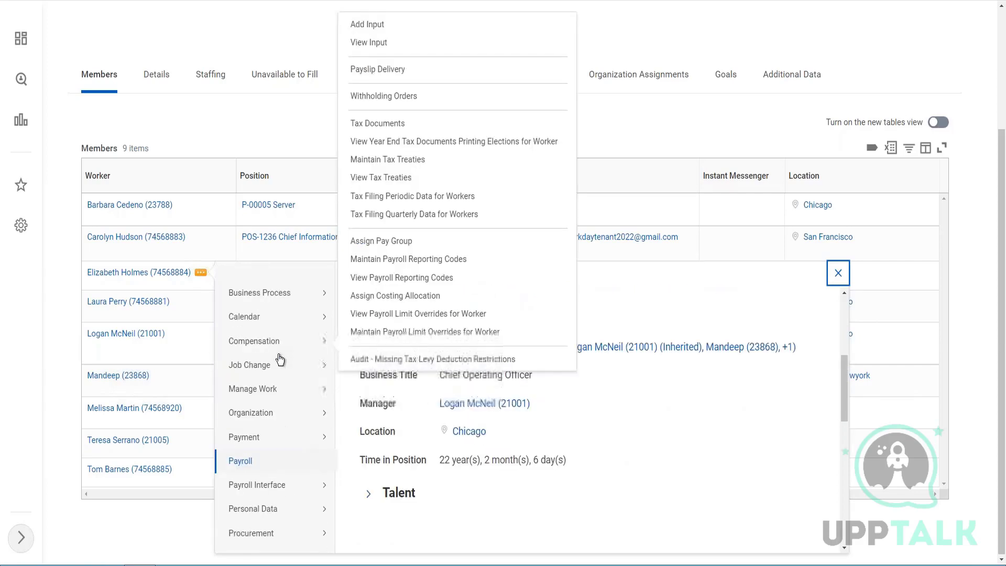
scroll(337, 276, up, 1)
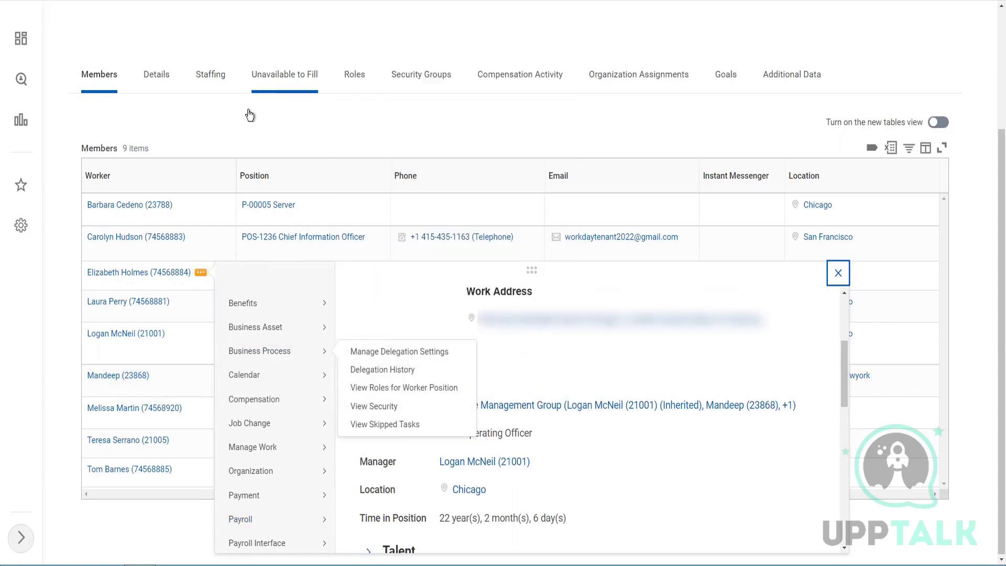
click(200, 122)
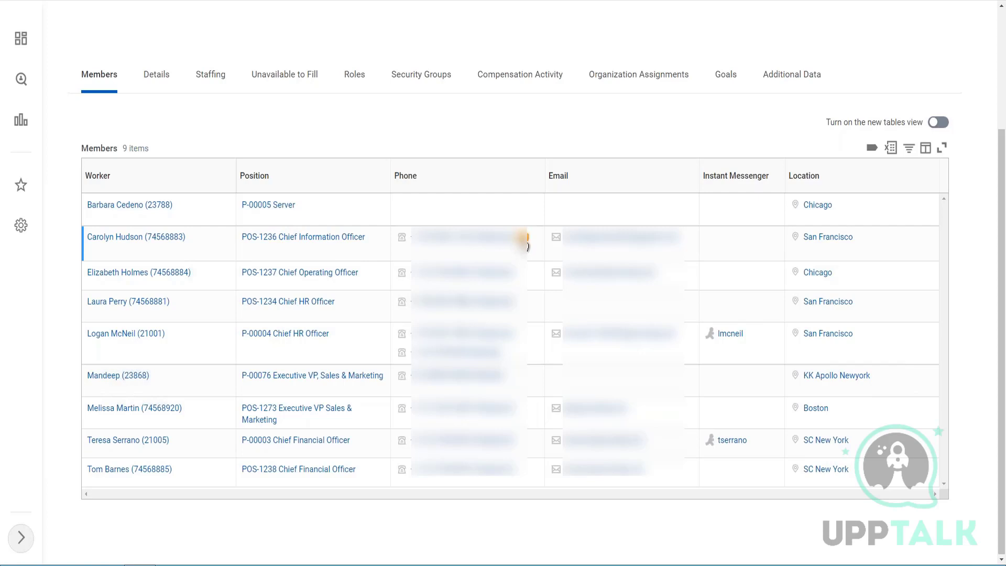
click(527, 245)
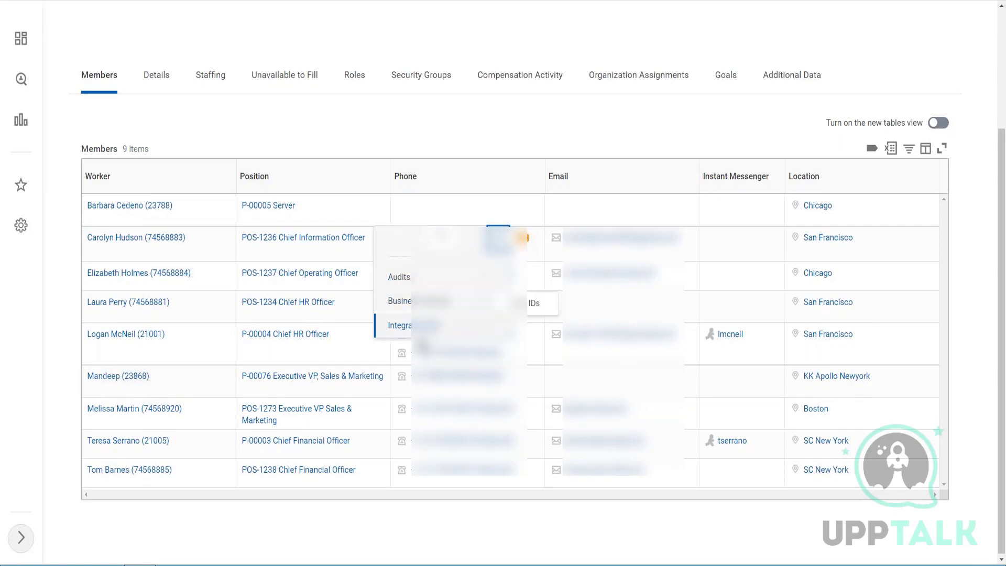
mouse_move(405, 303)
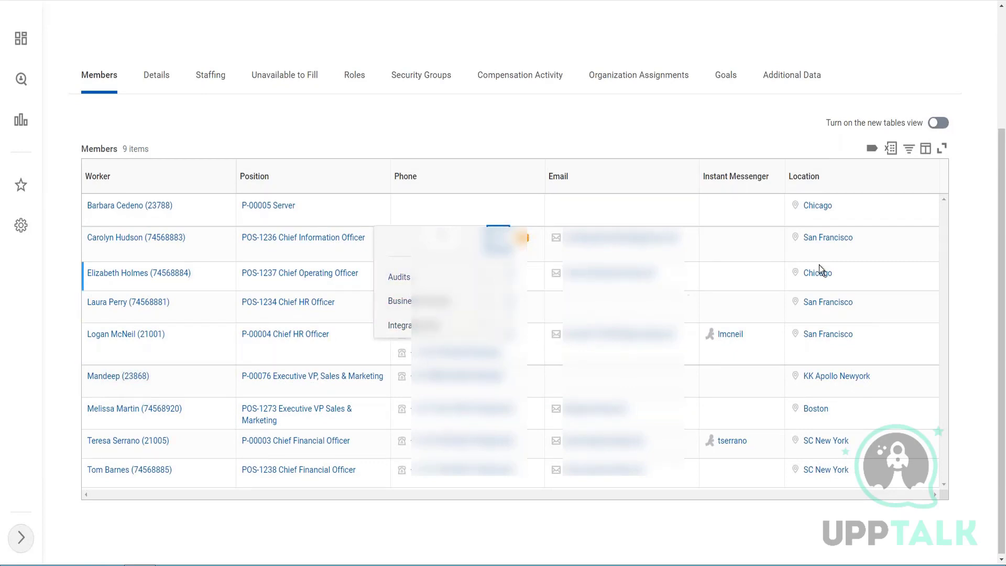
mouse_move(865, 244)
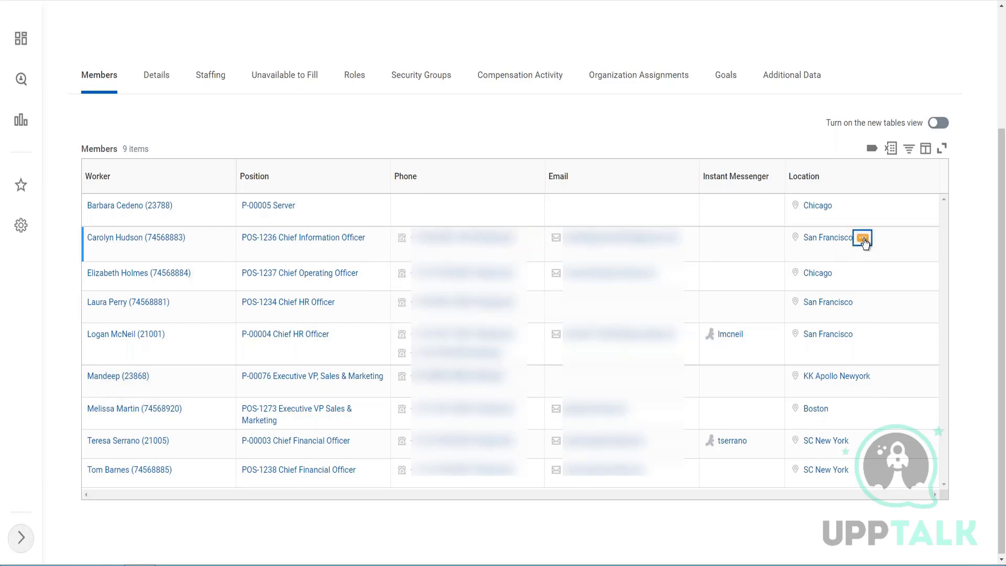
Examine the details and related actions of the Chief Information Officer's San Francisco location
click(863, 239)
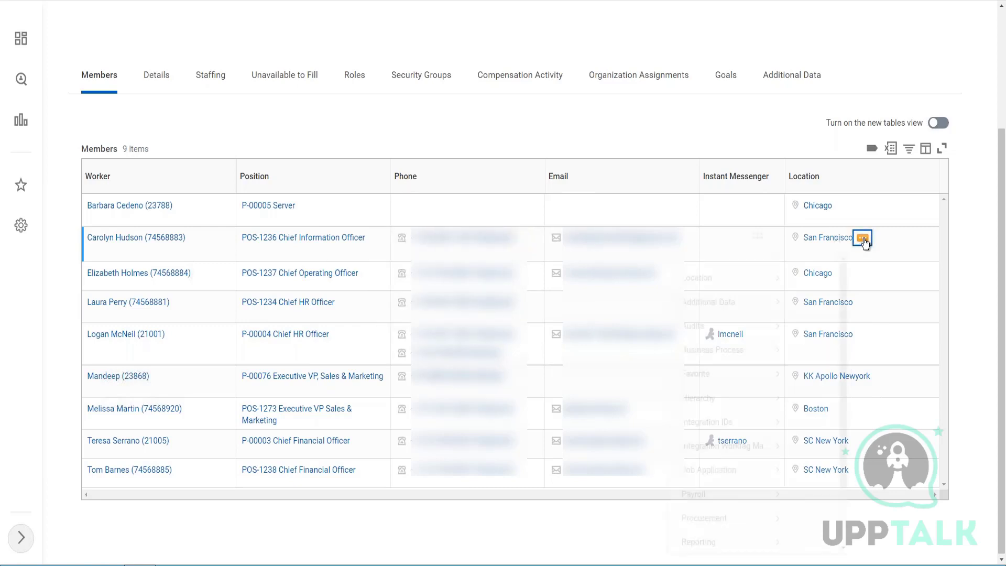
scroll(723, 358, down, 1)
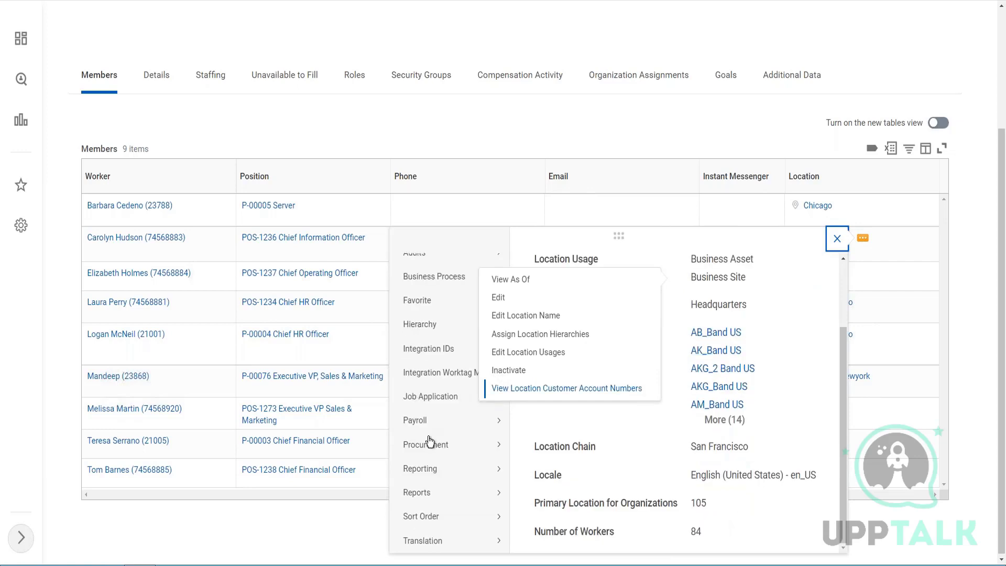
mouse_move(428, 443)
scroll(419, 340, up, 3)
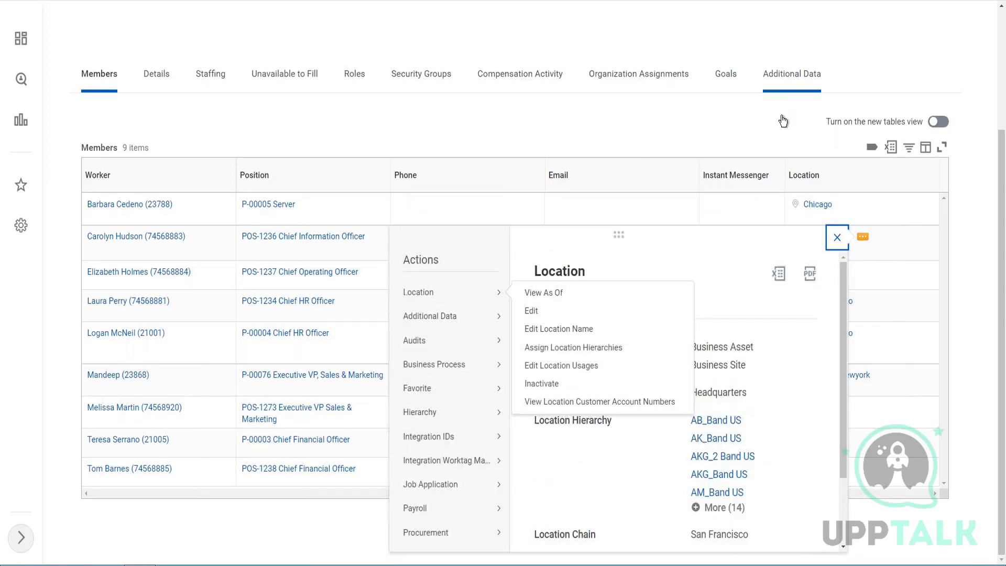
click(656, 121)
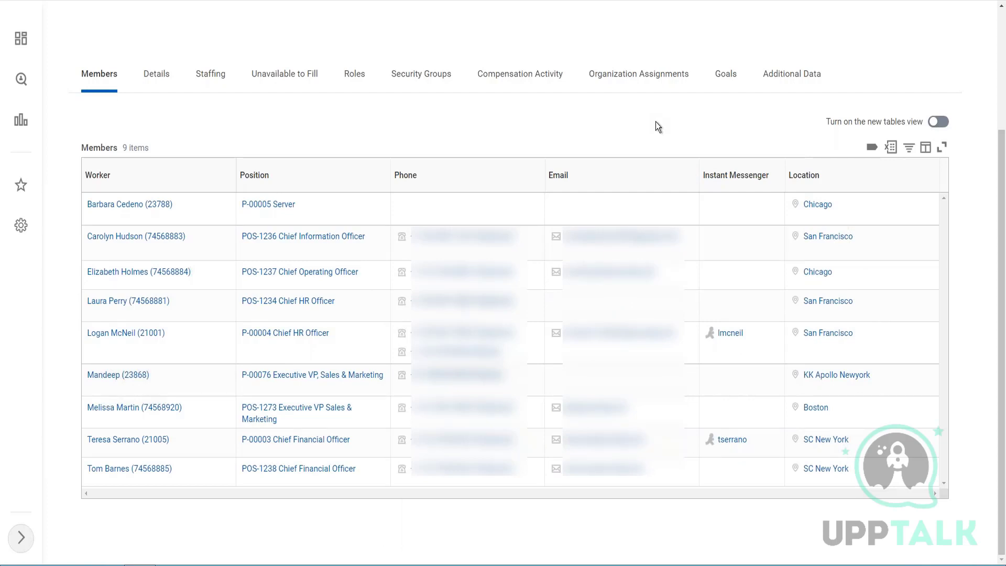
mouse_move(864, 244)
click(863, 239)
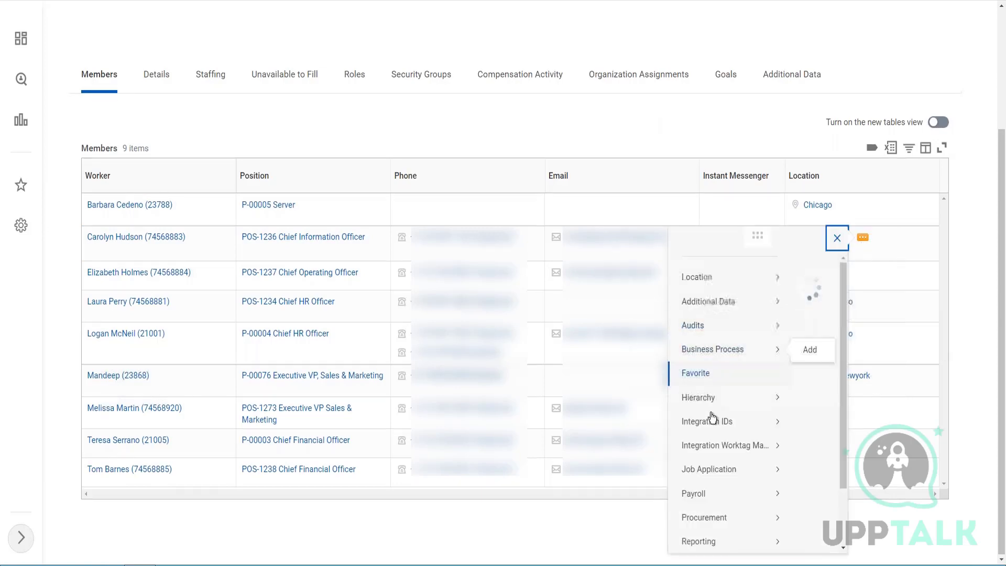
mouse_move(427, 444)
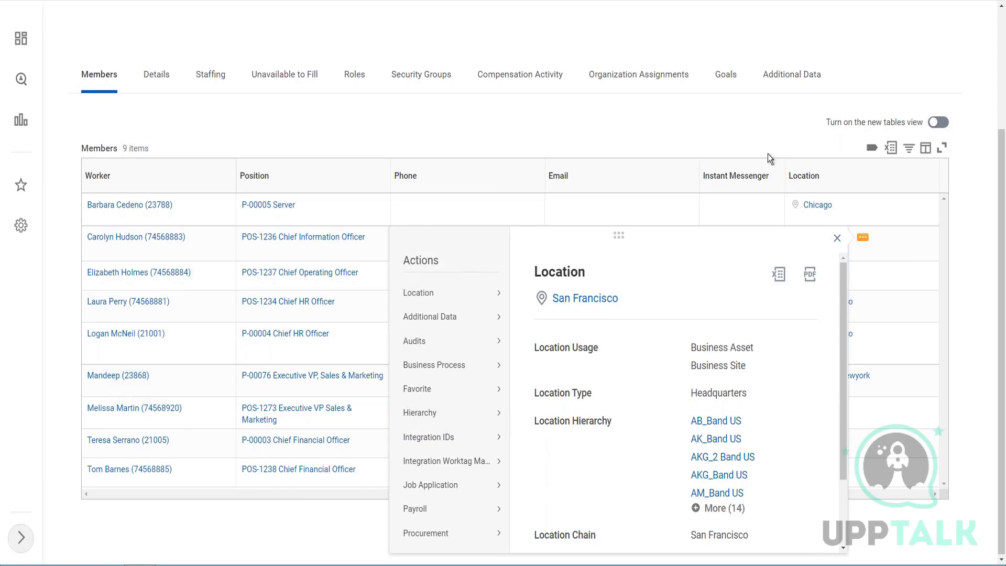
click(837, 238)
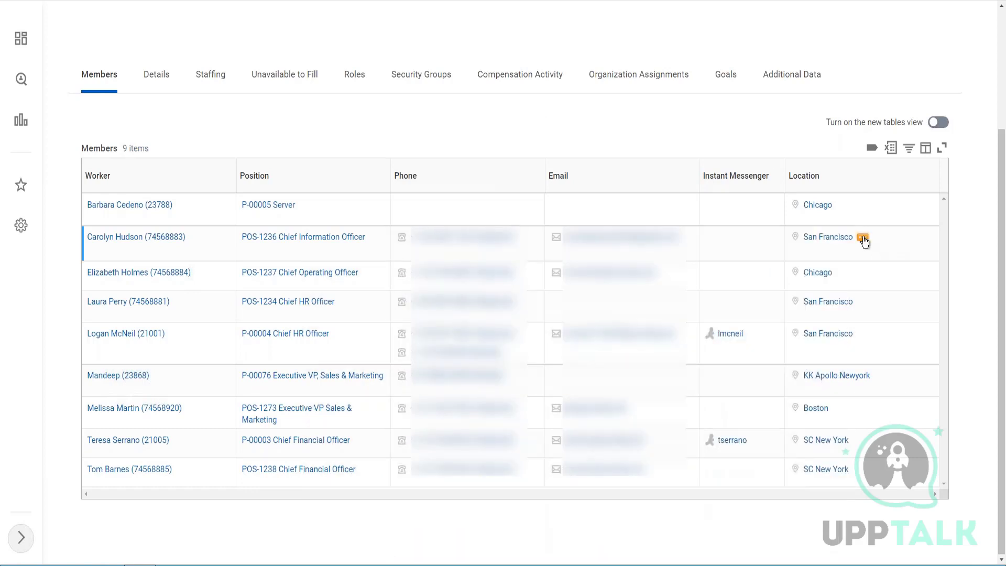
Check the related actions for the Chief Information Officer's San Francisco location again from the Executive Management Group's members list, and close them
scroll(752, 193, up, 3)
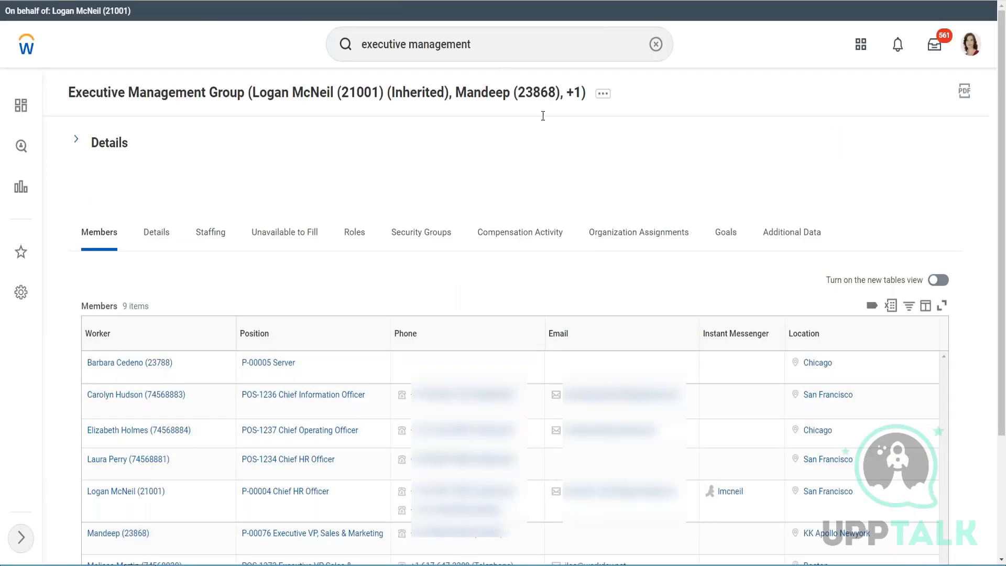
scroll(830, 399, down, 2)
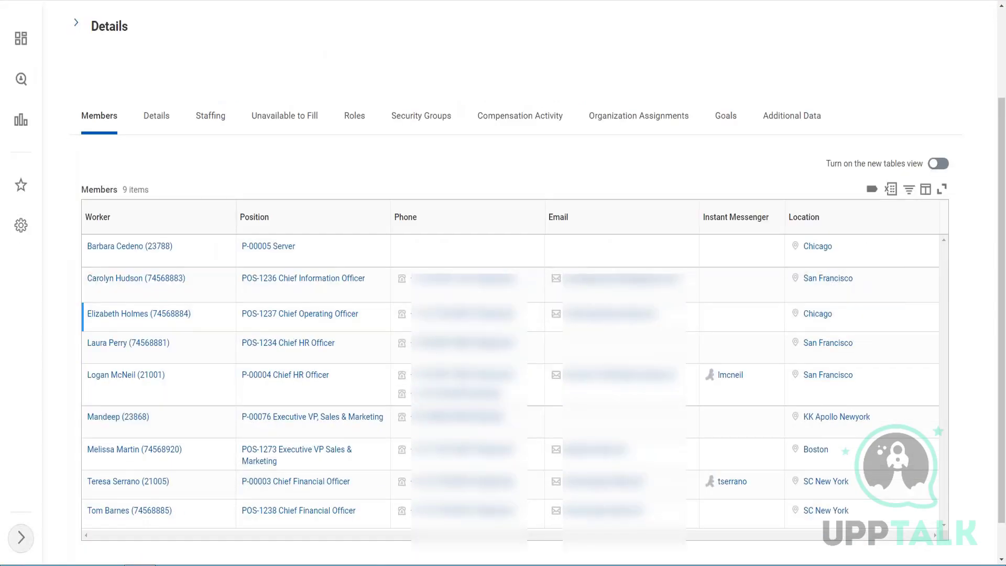
mouse_move(861, 285)
click(863, 287)
click(543, 169)
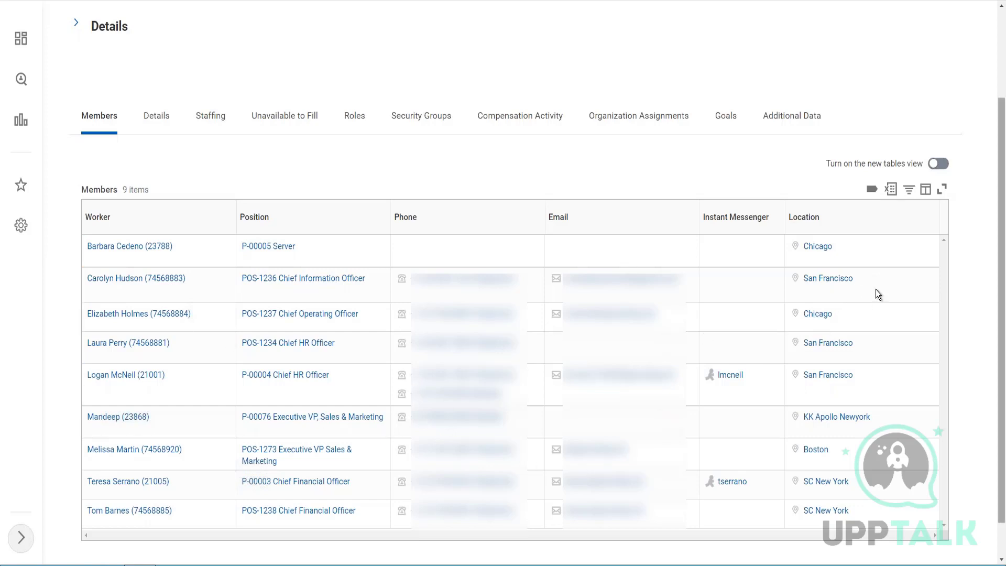
mouse_move(865, 286)
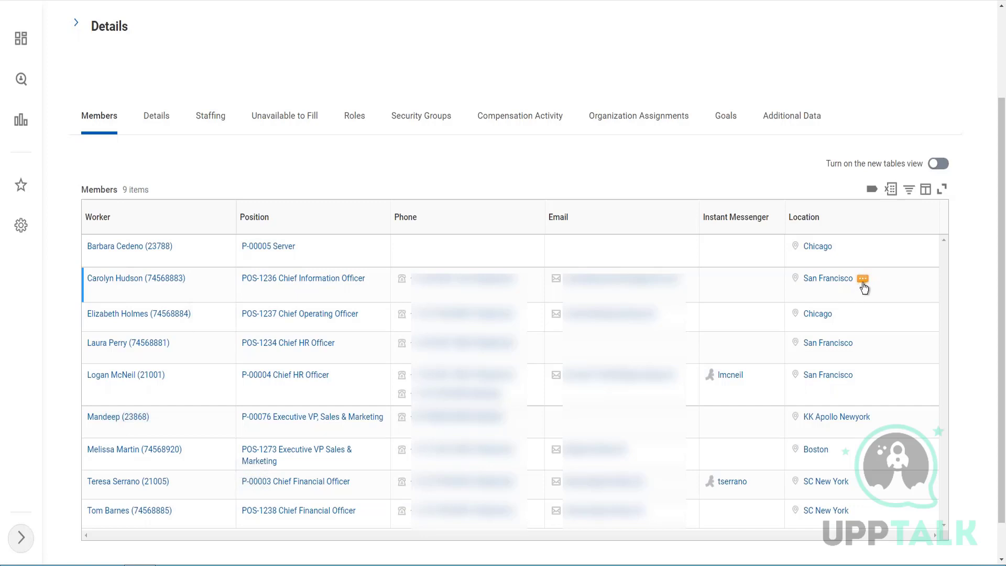
click(863, 281)
mouse_move(719, 318)
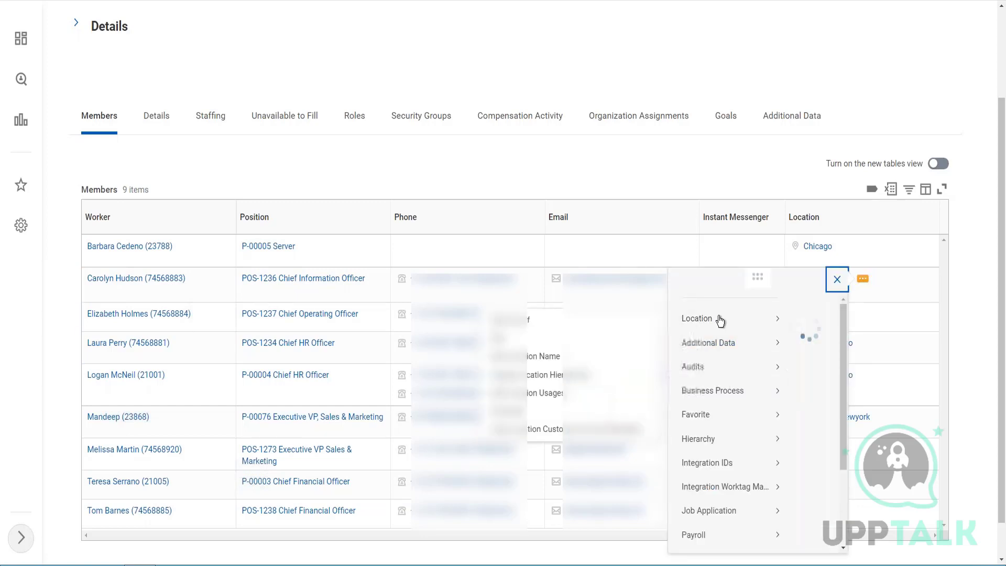
click(497, 163)
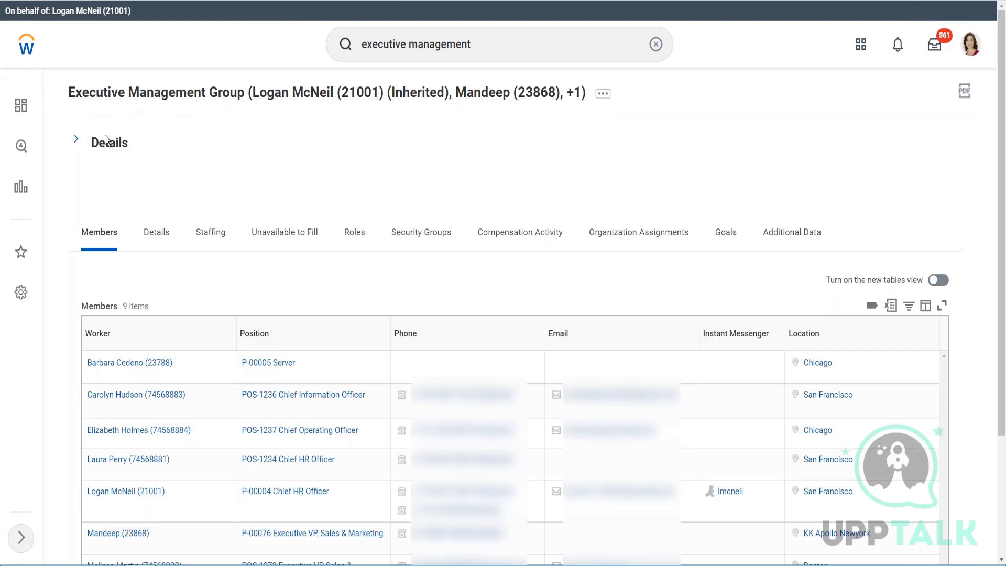
Expand the Executive Management Group's details, and examine the related actions and summary of this supervisory organization
click(76, 145)
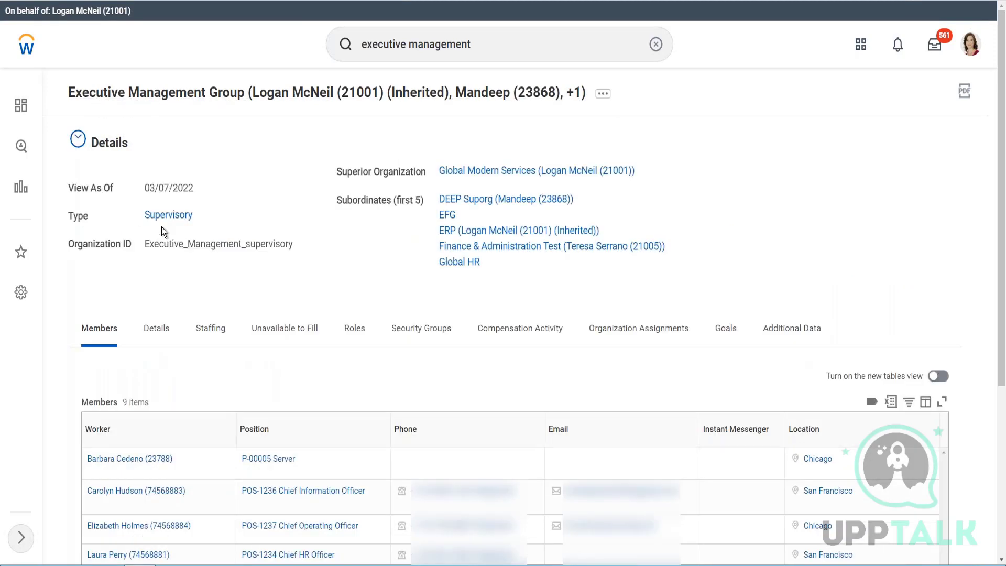
double_click(72, 217)
click(603, 96)
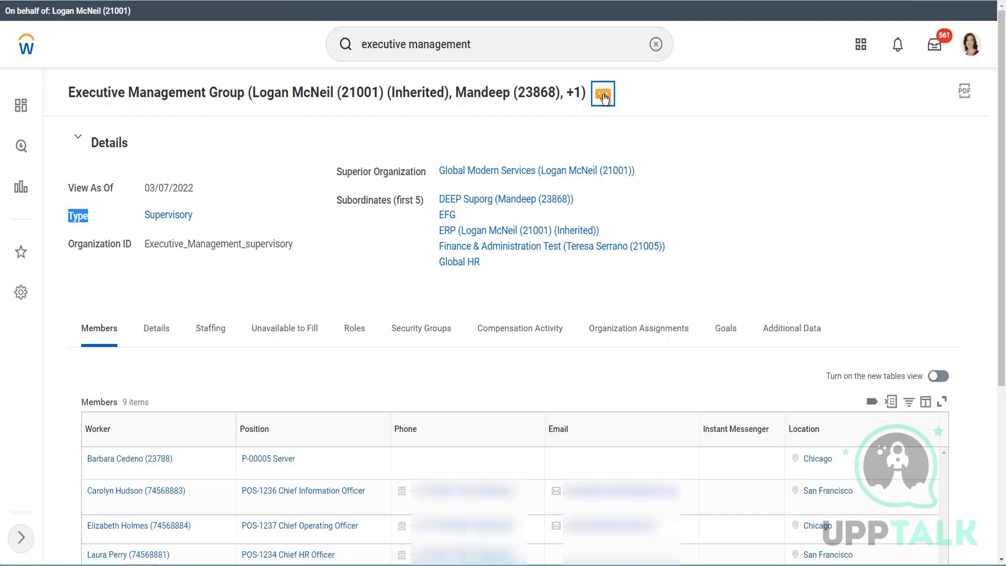
click(603, 95)
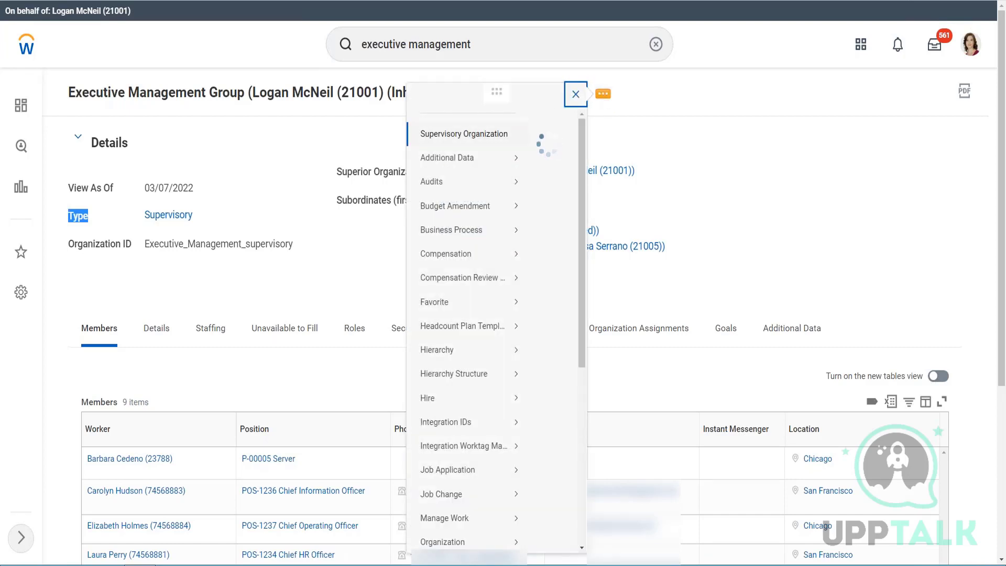
mouse_move(67, 153)
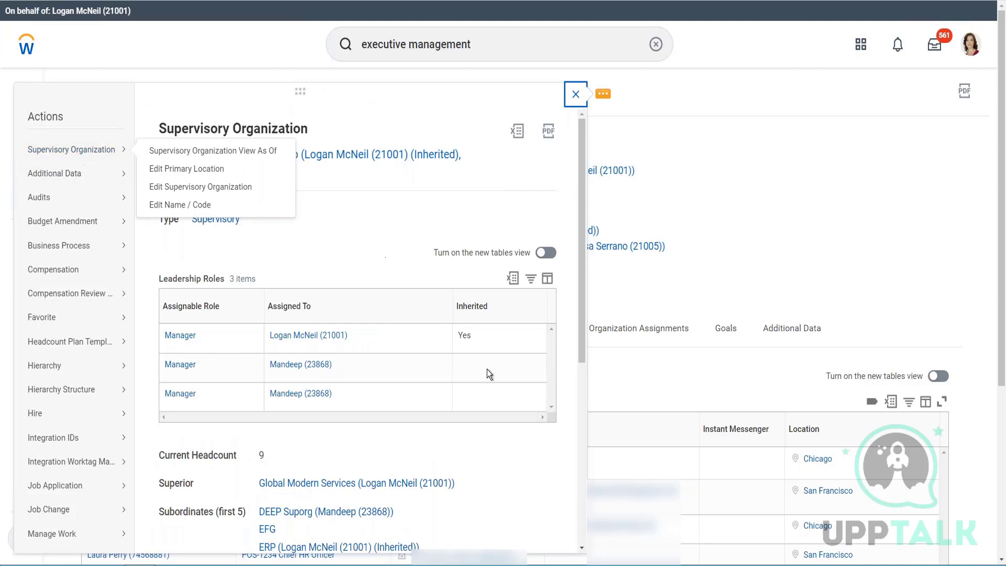
scroll(489, 369, down, 5)
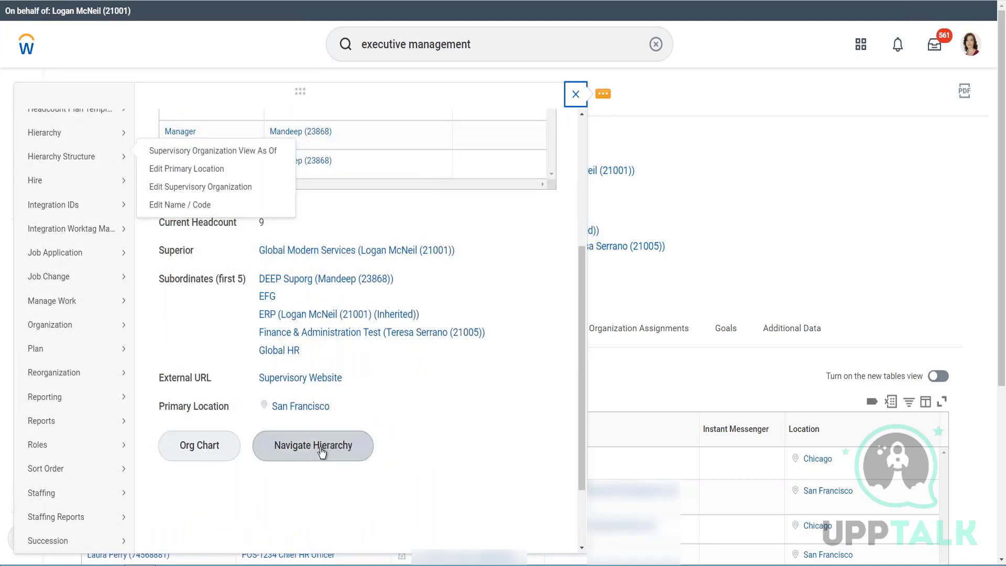
Navigate the hierarchy of the Executive Management Group and review its subordinate organizations
click(318, 452)
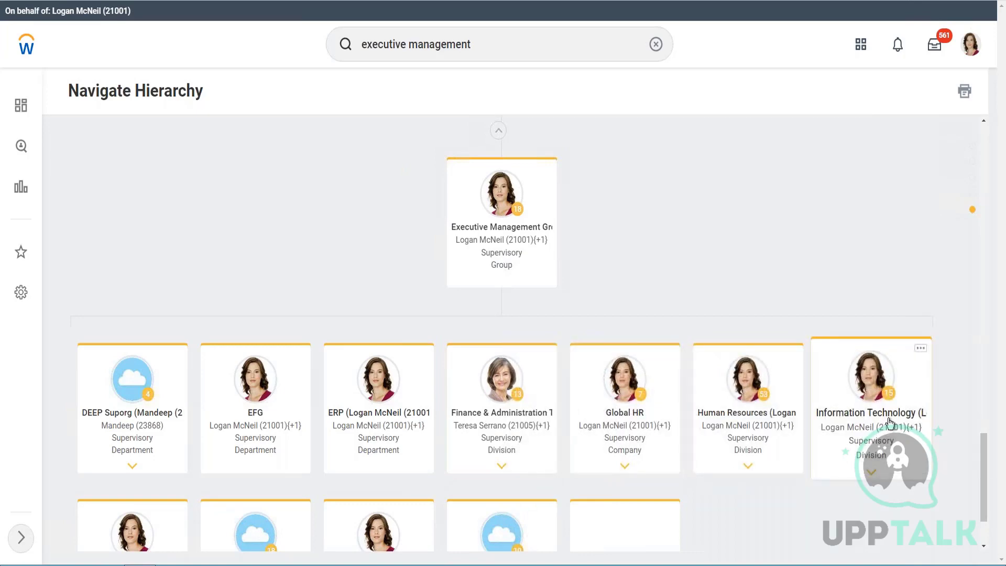
scroll(890, 421, down, 3)
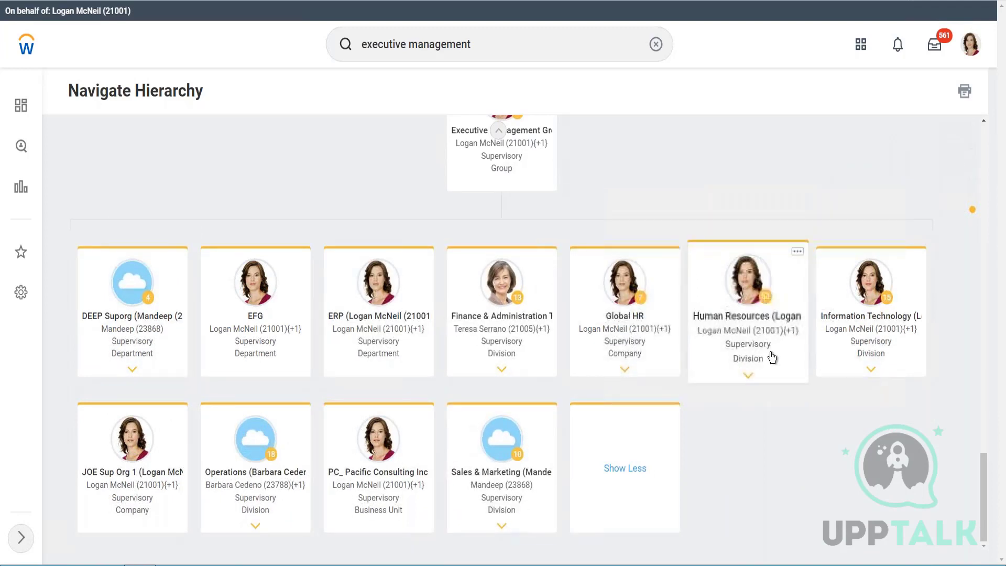
scroll(378, 341, up, 1)
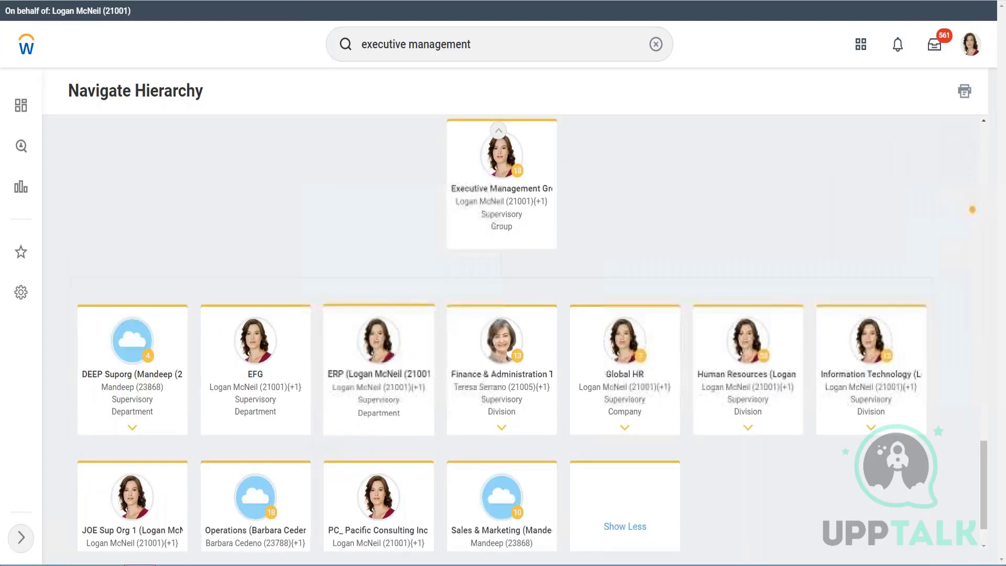
scroll(520, 322, up, 1)
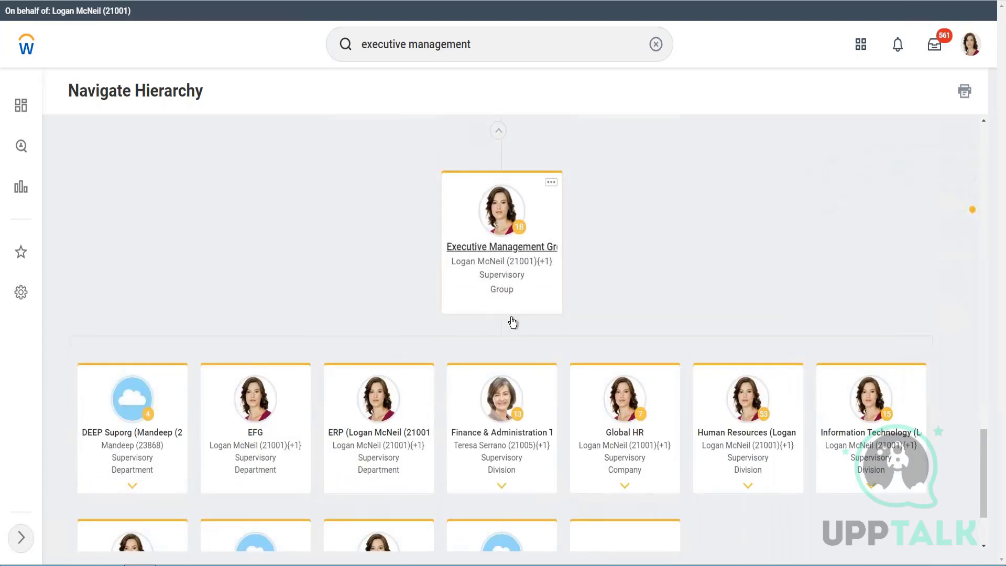
scroll(511, 322, down, 1)
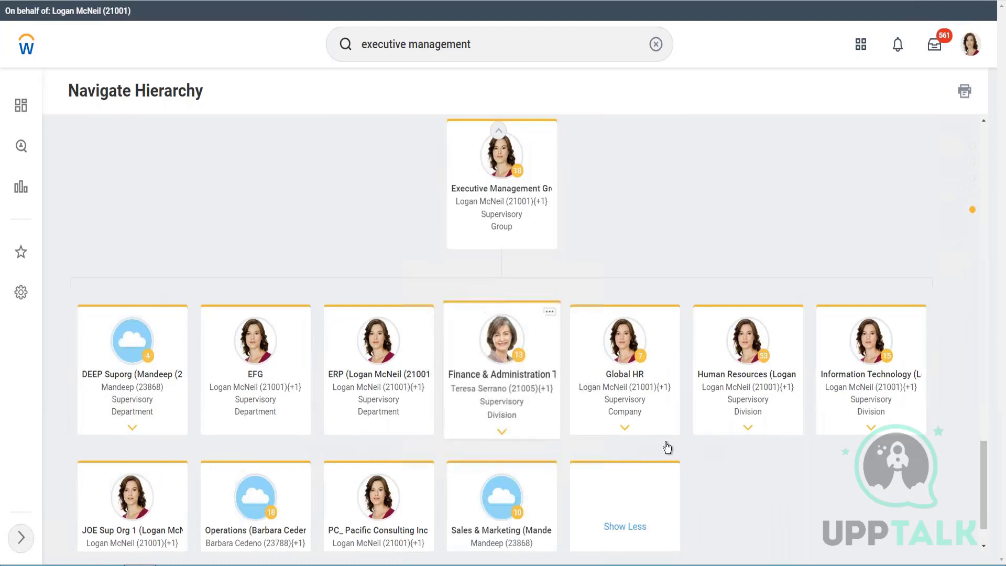
View the organizations under the Finance & Administration division and its Office of the Controller, and return up to the Executive Management Group
click(502, 435)
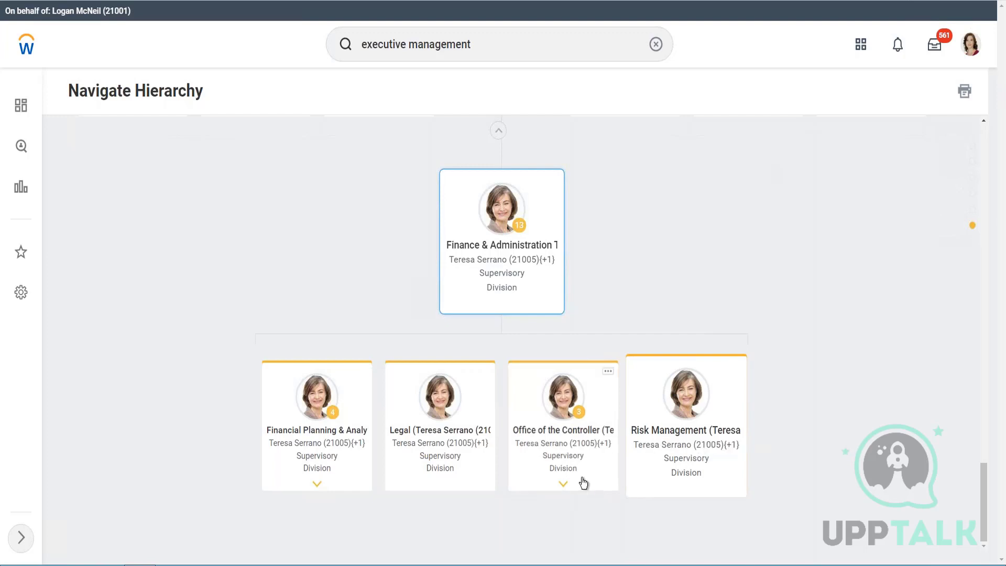
click(566, 495)
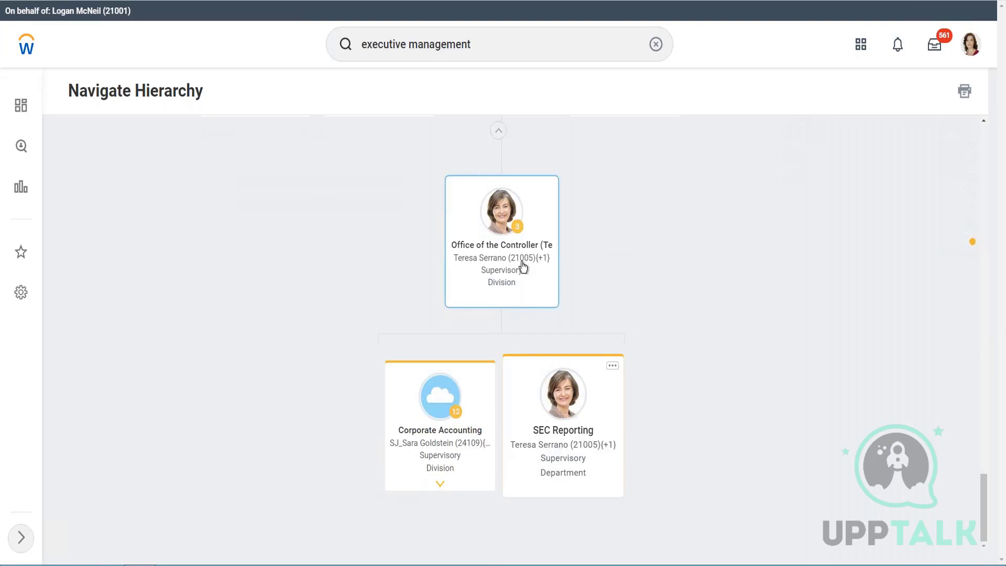
click(498, 130)
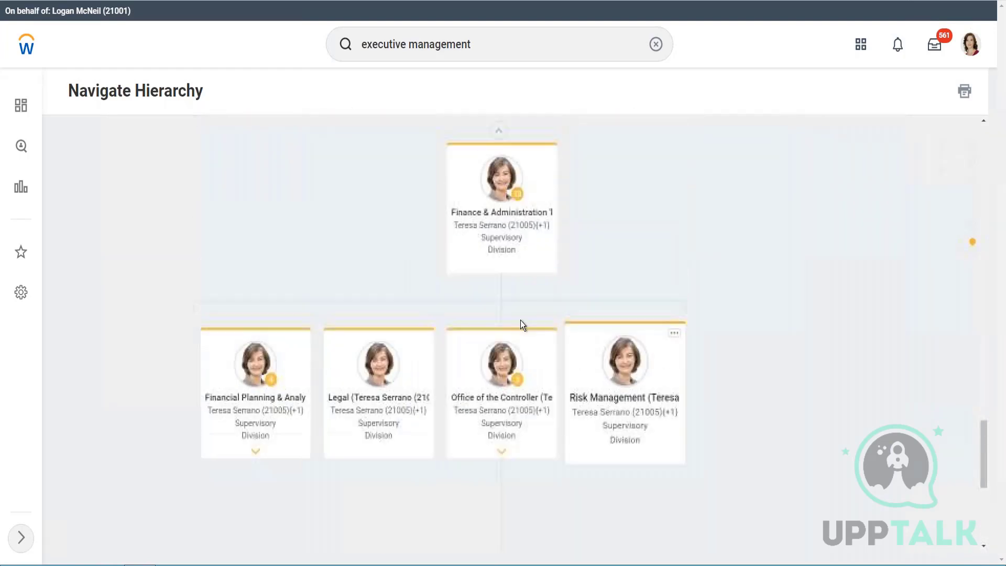
click(494, 131)
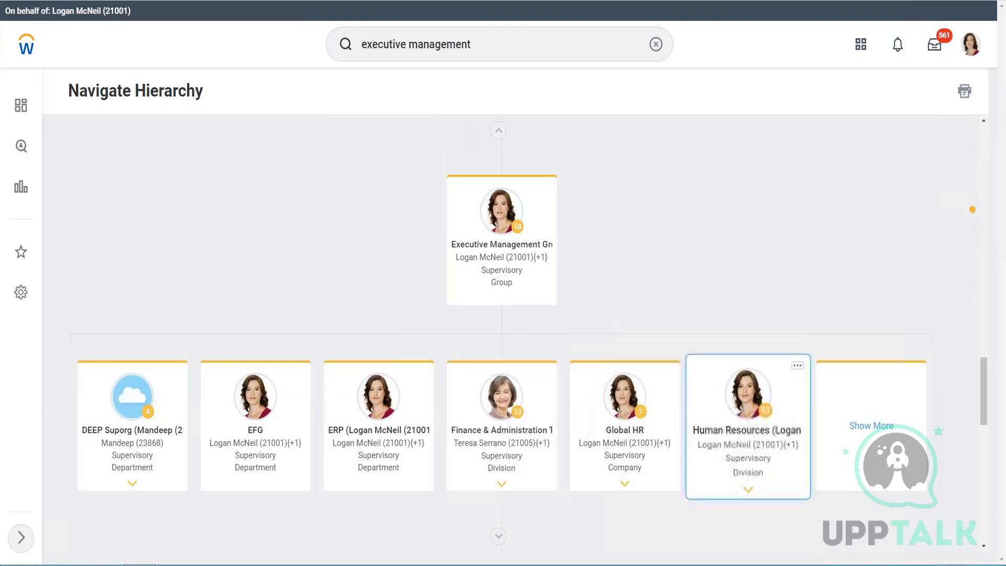
Review the organizations under the Human Resources division in the hierarchy, and return to the Executive Management Group level
click(751, 486)
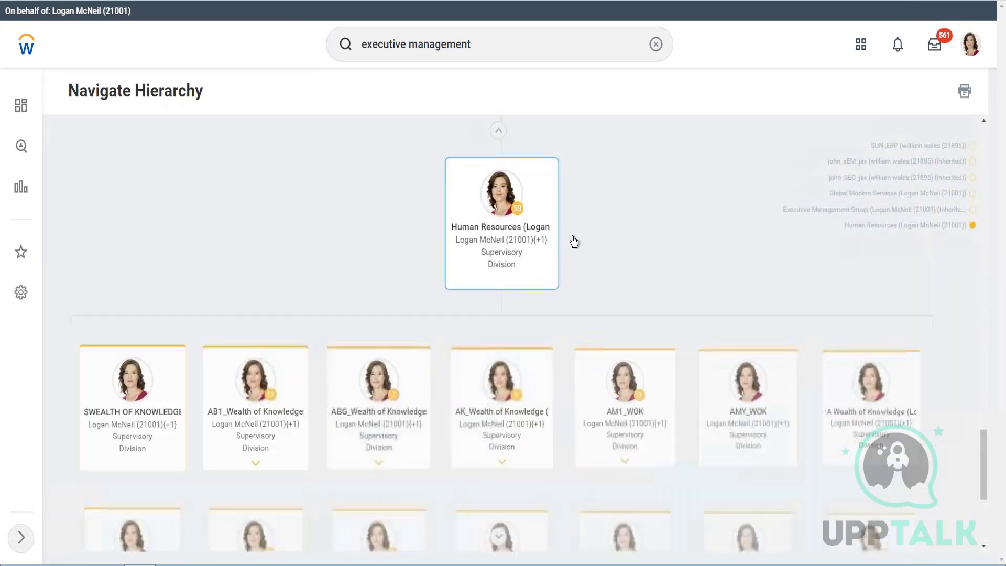
scroll(274, 288, down, 1)
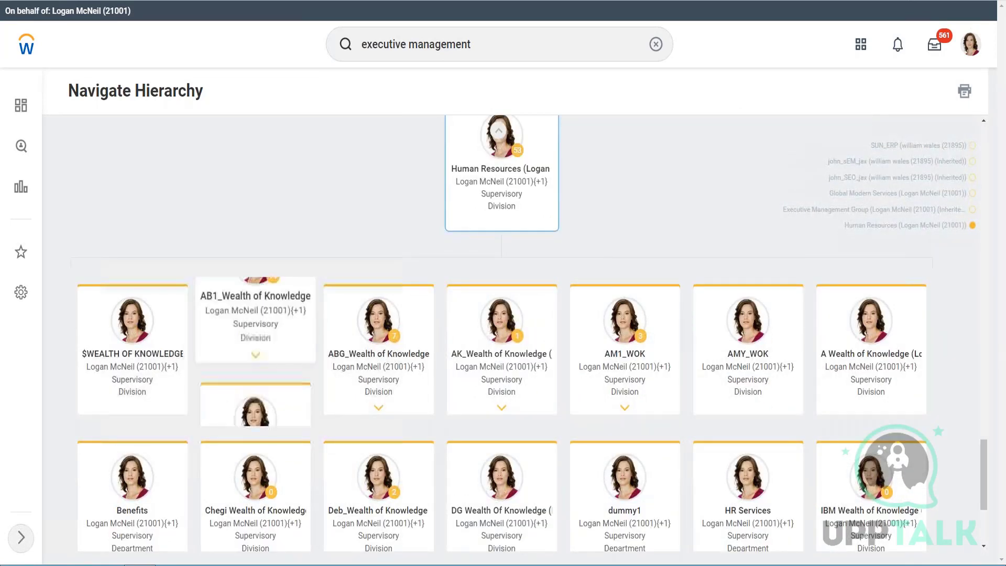
scroll(508, 498, down, 1)
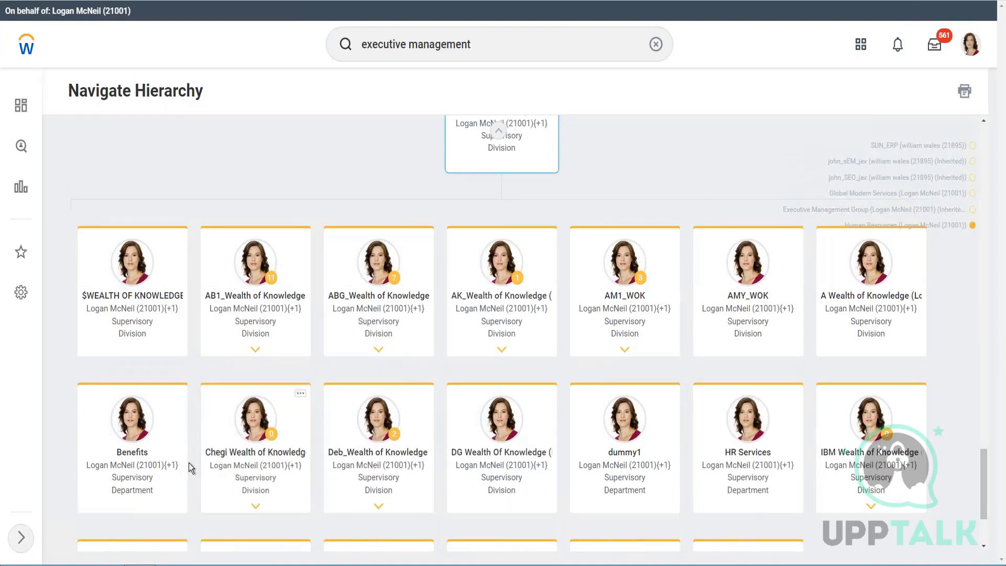
scroll(189, 463, down, 1)
scroll(149, 419, down, 1)
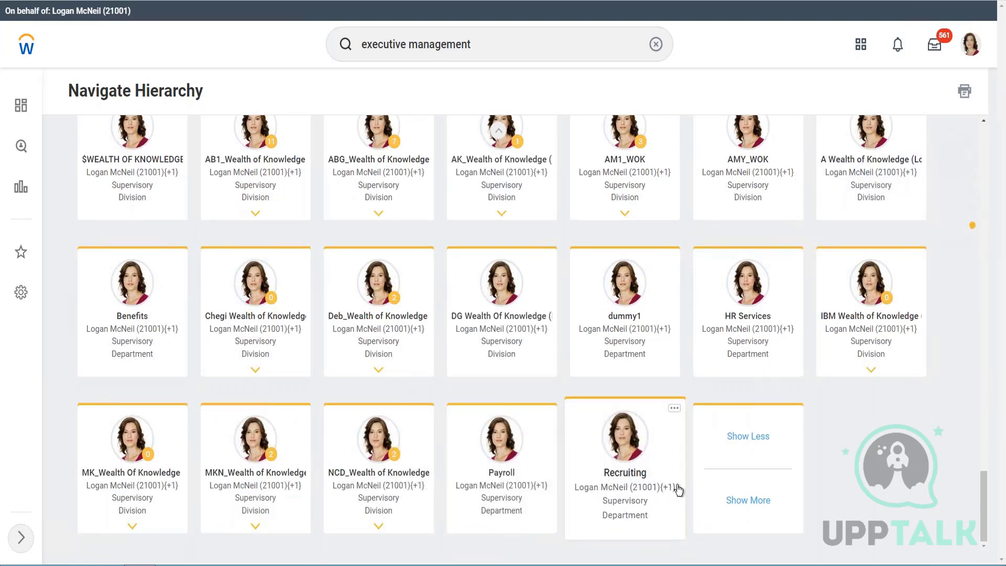
scroll(491, 449, up, 1)
scroll(491, 449, up, 3)
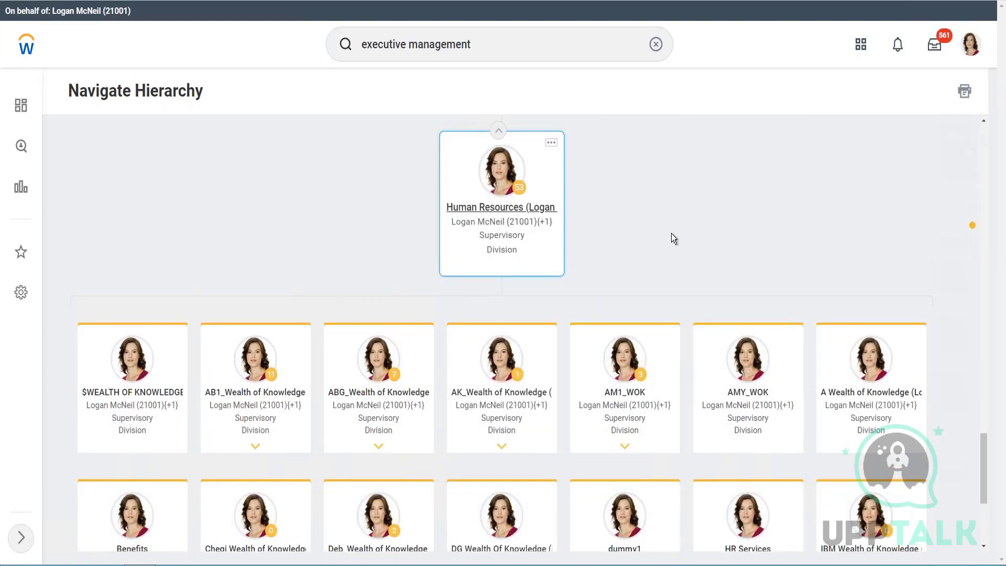
scroll(535, 230, up, 1)
scroll(533, 227, up, 6)
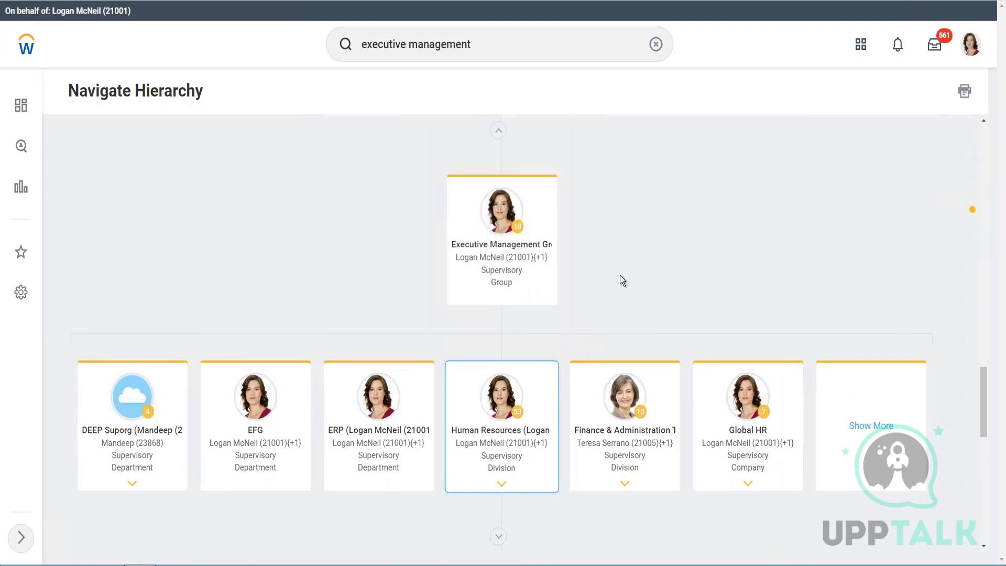
Open the Executive Management Group's page from the hierarchy, expand its details and look over its members list
click(502, 244)
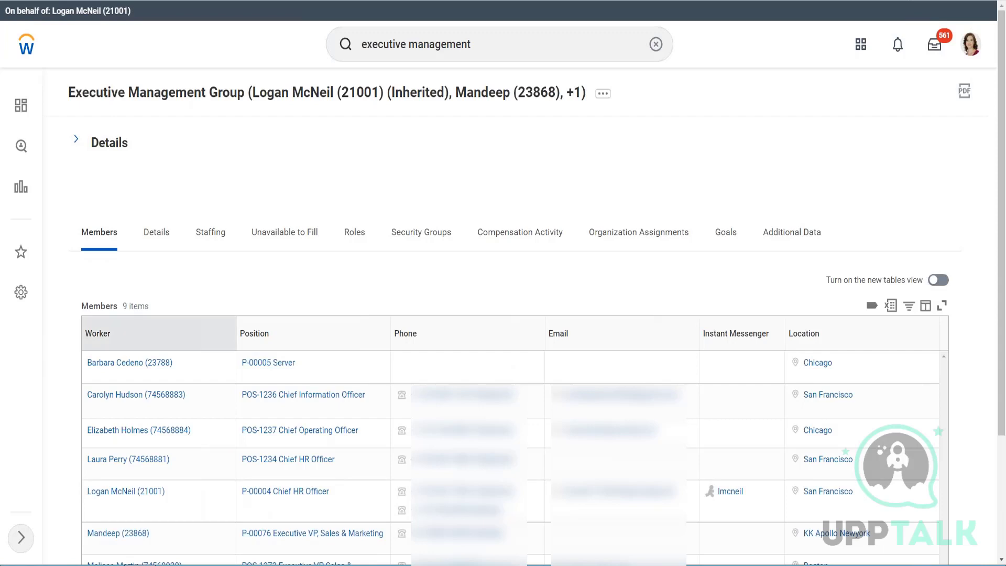
scroll(191, 157, down, 1)
scroll(144, 510, down, 1)
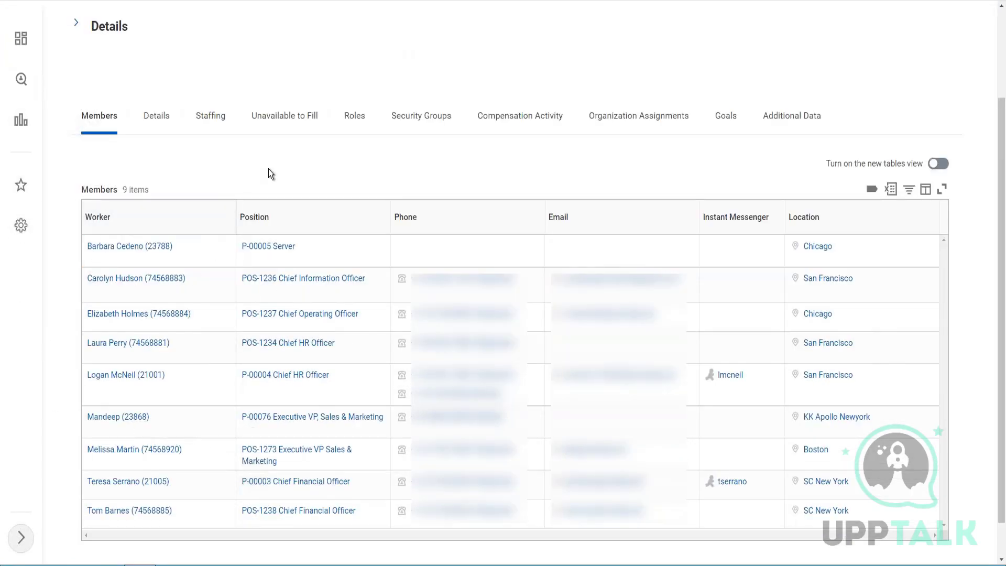
scroll(268, 169, up, 2)
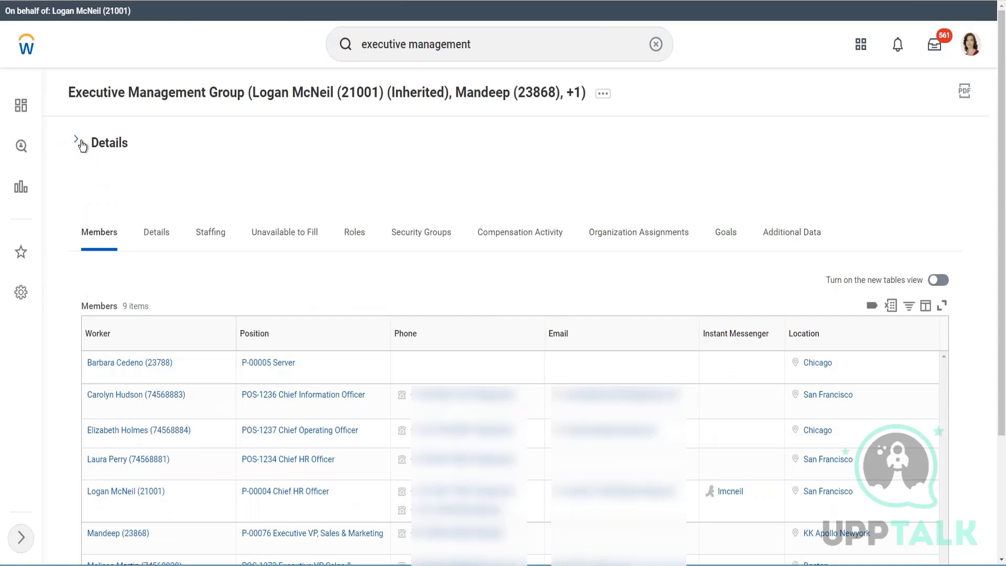
click(77, 139)
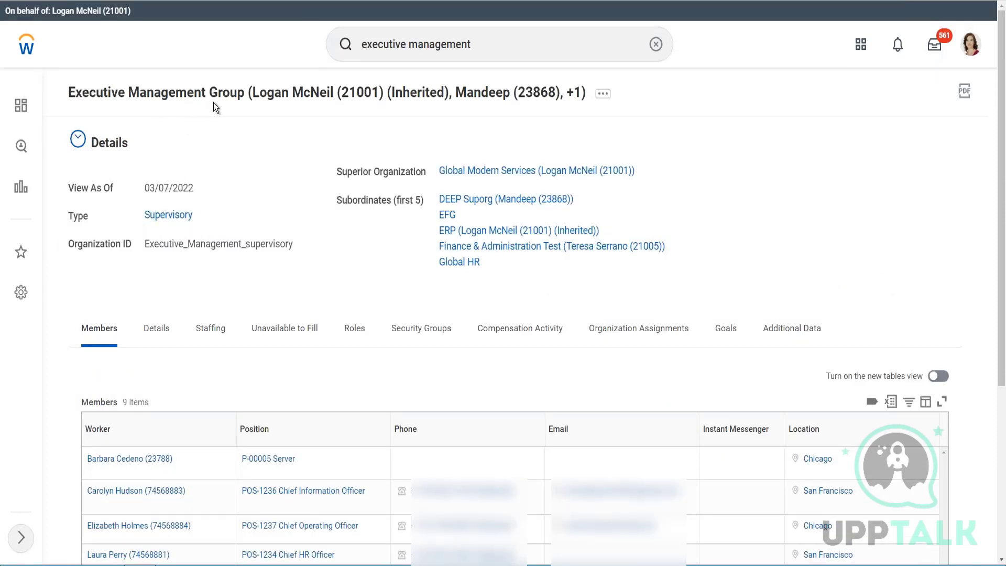
scroll(308, 219, down, 3)
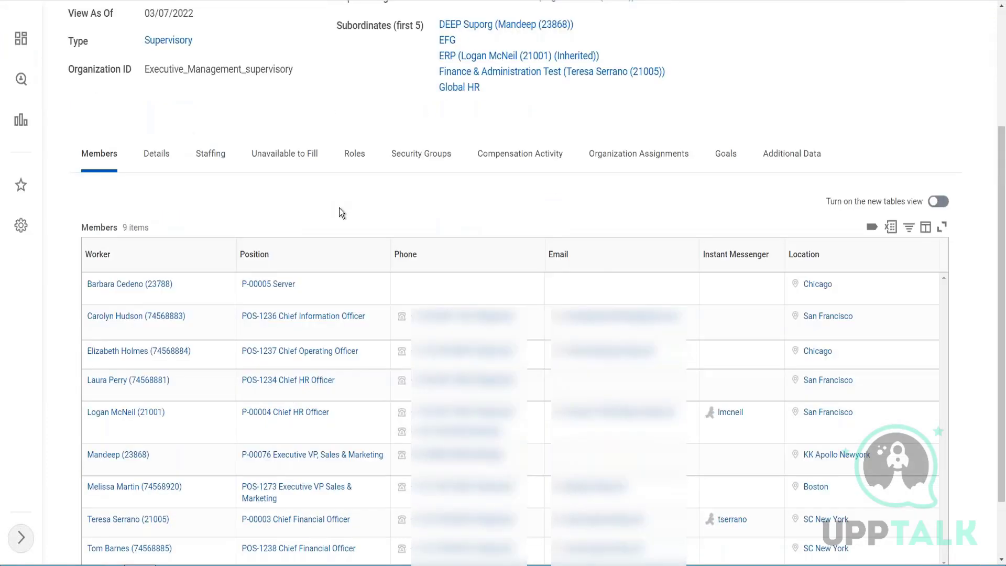
scroll(340, 211, down, 2)
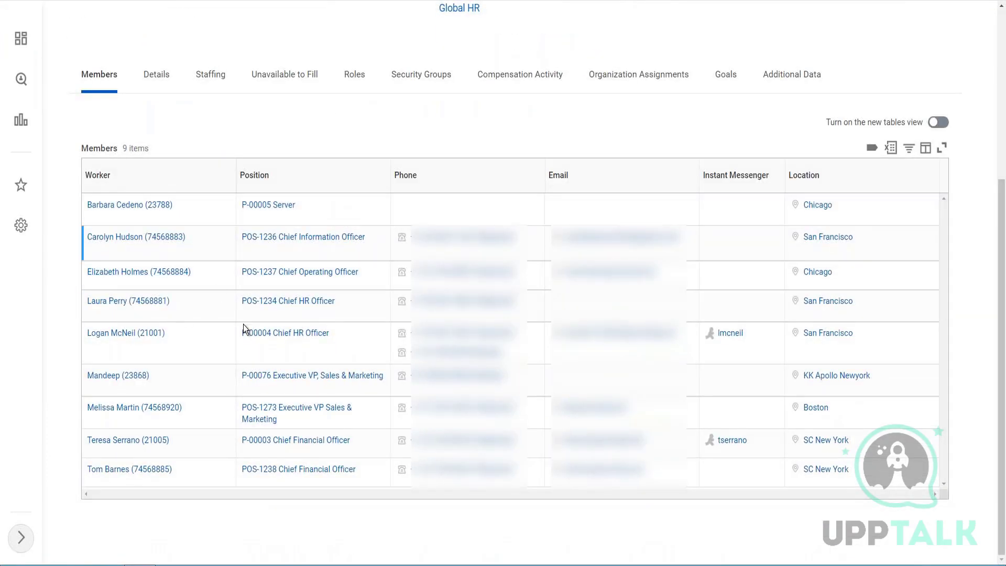